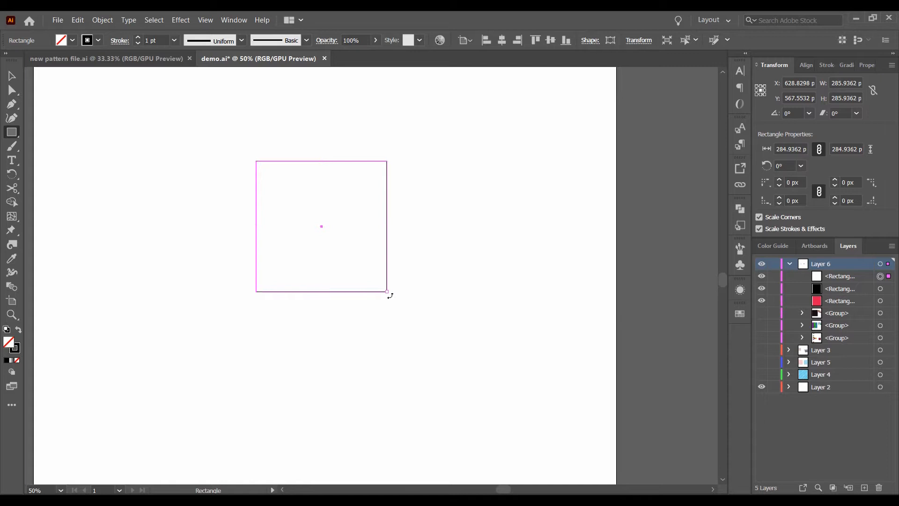
# Rotate the square 45 degrees into a diamond, paste a copy in front, and scale the copy about its centre to about 64 px wide.
pyautogui.moveTo(390, 295); pyautogui.dragTo(333, 305)
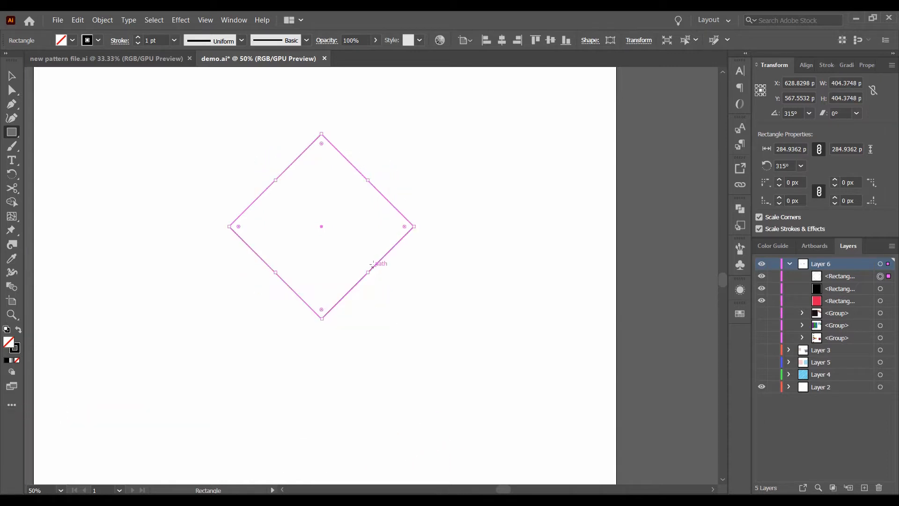
pyautogui.hotkey('ctrl', 'f')
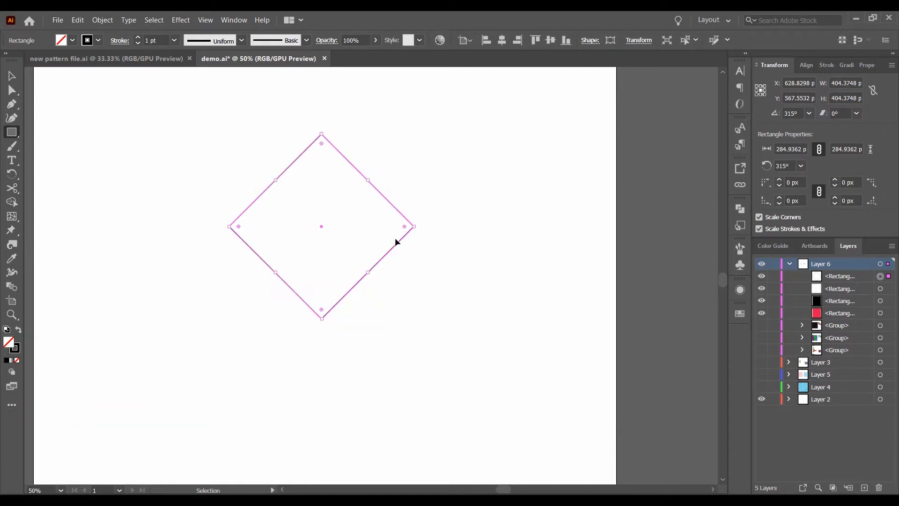
pyautogui.moveTo(322, 320); pyautogui.dragTo(322, 241)
# Set the stroke weight of both the large and the small diamond to 10 pt.
pyautogui.click(10, 77)
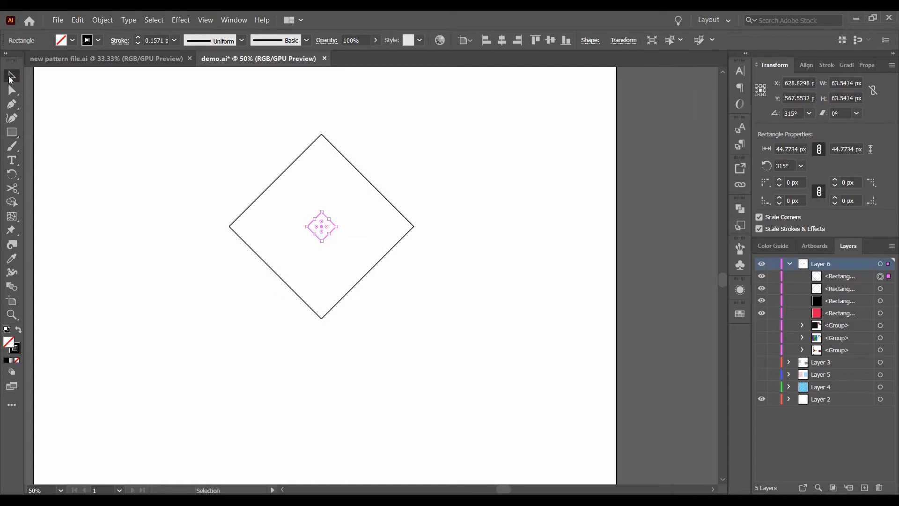
pyautogui.moveTo(183, 131); pyautogui.dragTo(349, 255)
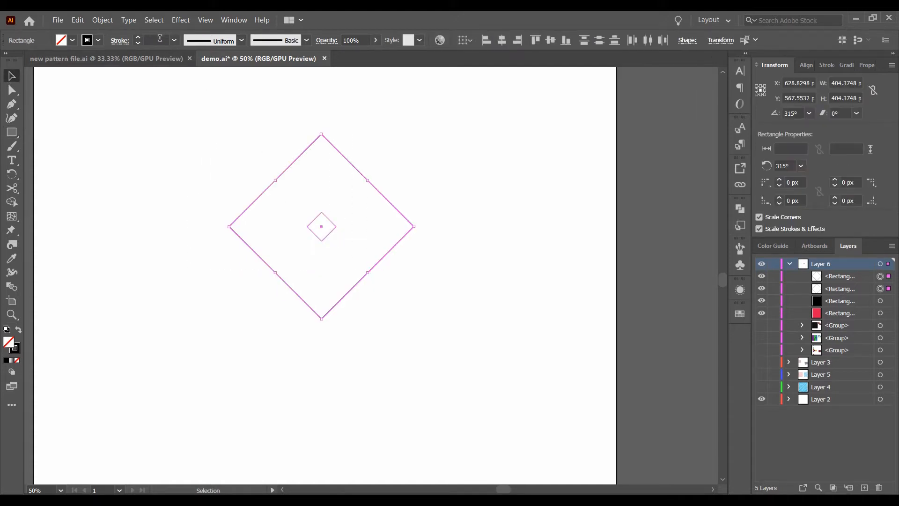
pyautogui.click(174, 40)
pyautogui.click(188, 92)
pyautogui.click(174, 40)
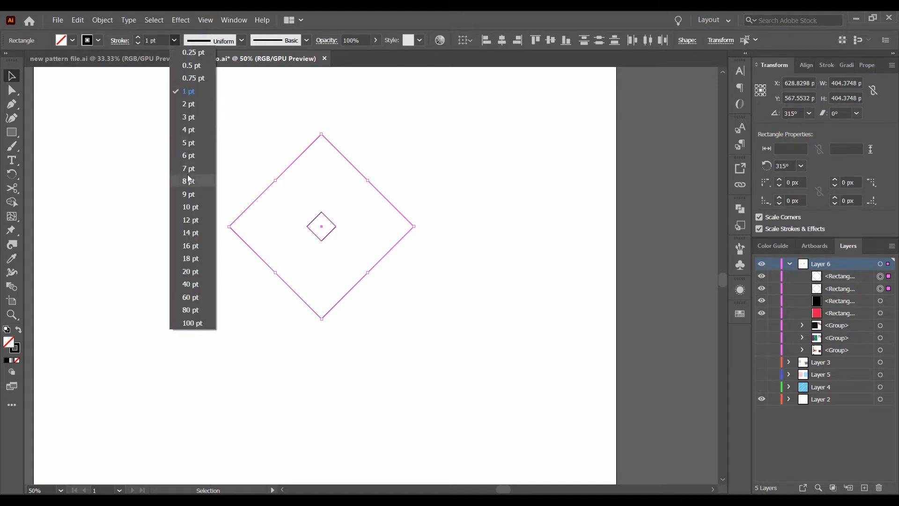
pyautogui.click(188, 208)
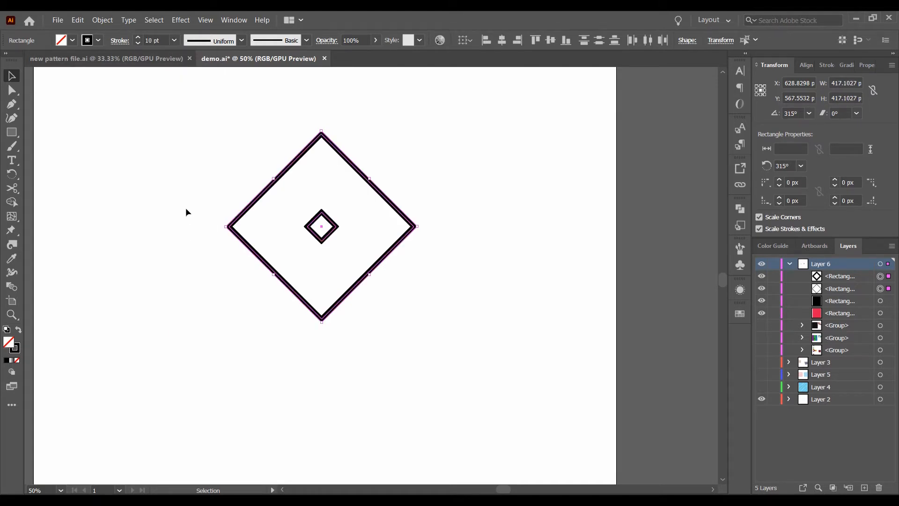
# Make a blend between the large outer diamond and the small inner diamond.
pyautogui.click(15, 287)
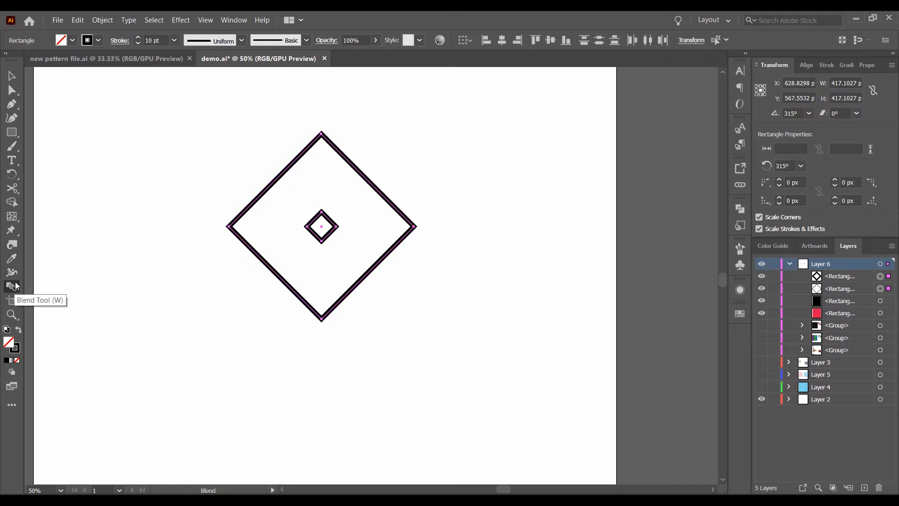
pyautogui.click(101, 22)
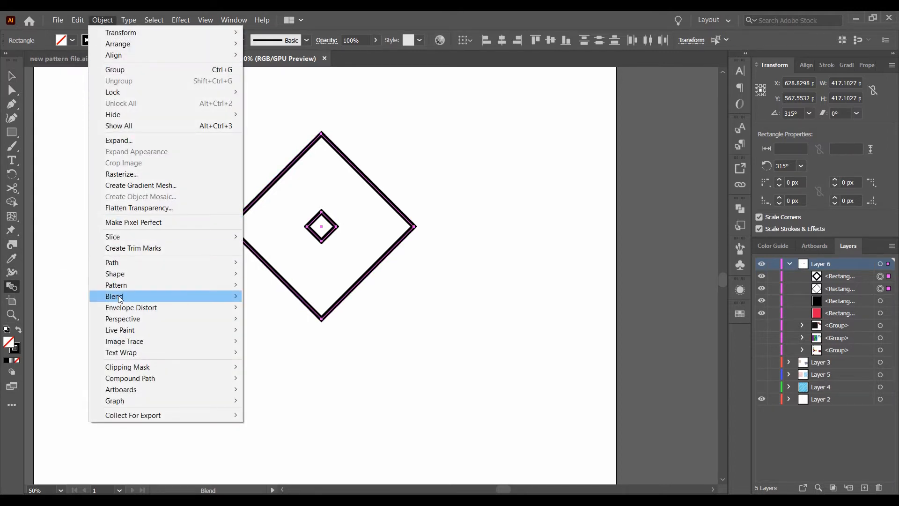
pyautogui.moveTo(116, 296)
pyautogui.click(266, 296)
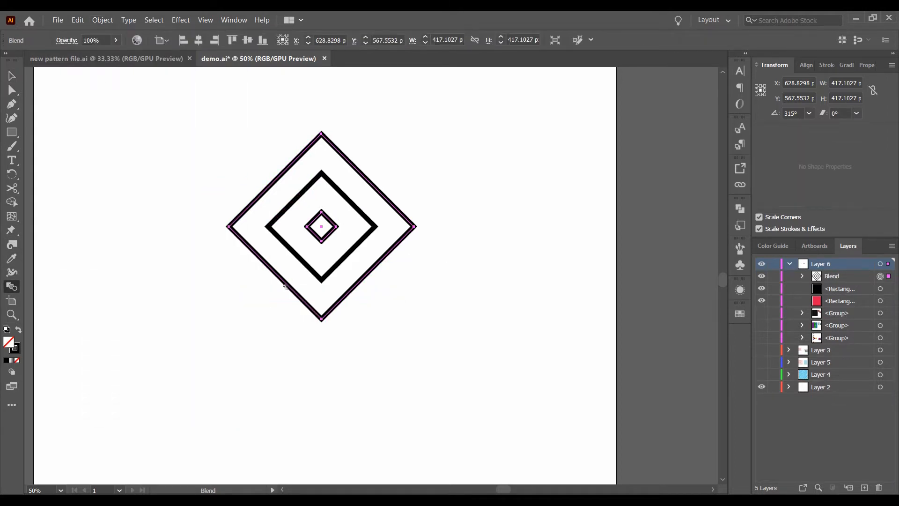
# Set the blend's spacing to Specified Steps with 3 steps, with the preview turned on, and deselect the blend.
pyautogui.doubleClick(13, 288)
pyautogui.click(642, 238)
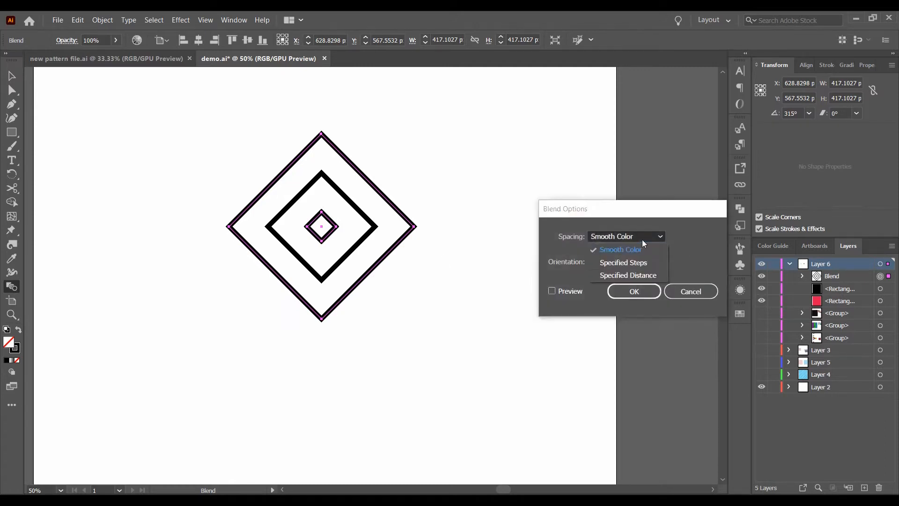
pyautogui.click(640, 263)
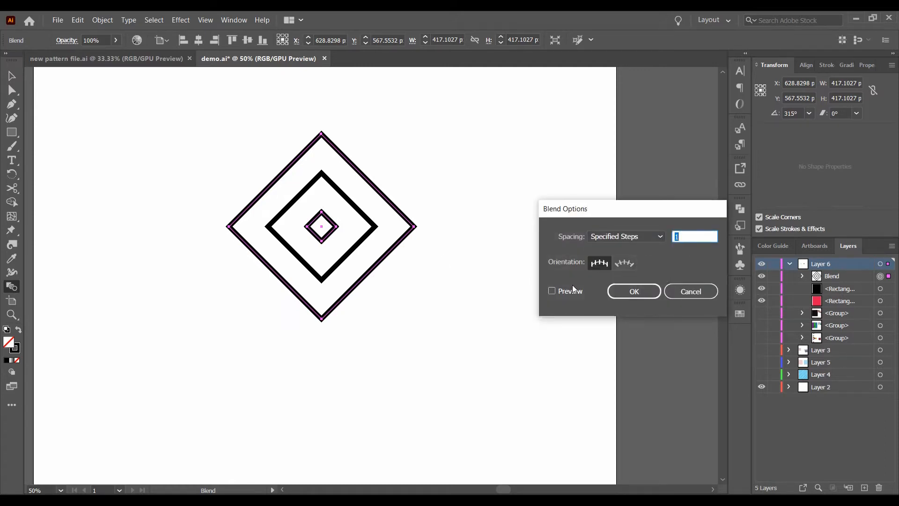
pyautogui.click(572, 287)
pyautogui.click(684, 234)
pyautogui.press('Up')
pyautogui.press('Up')
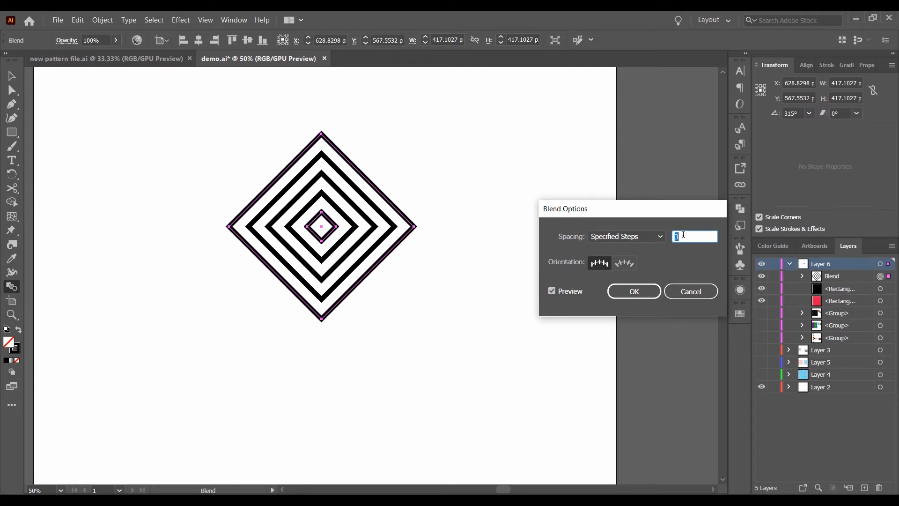
pyautogui.click(652, 296)
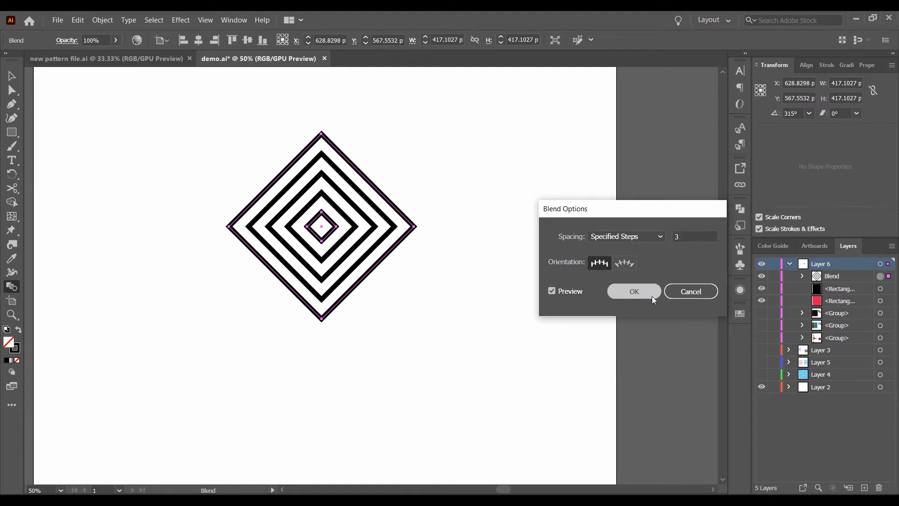
pyautogui.click(12, 76)
pyautogui.click(181, 146)
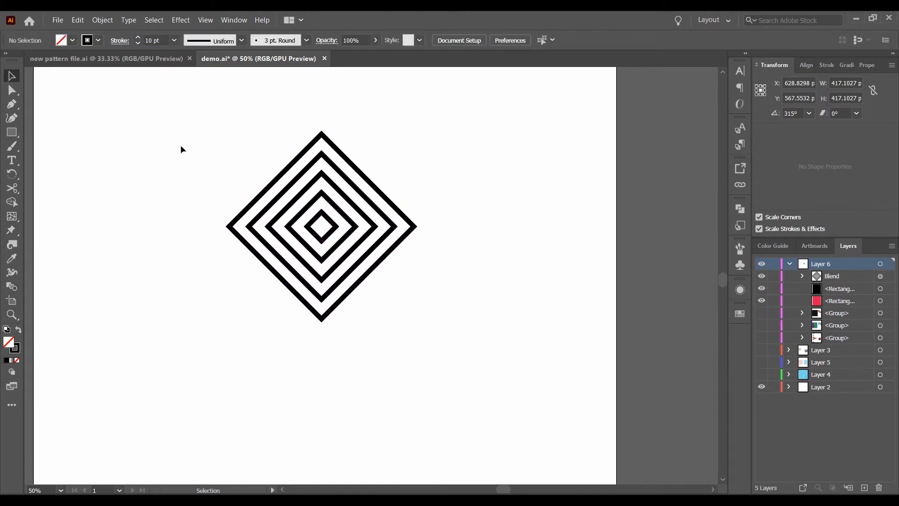
# Increase the stroke weight of the blended diamonds to 14 pt.
pyautogui.moveTo(211, 160); pyautogui.dragTo(403, 289)
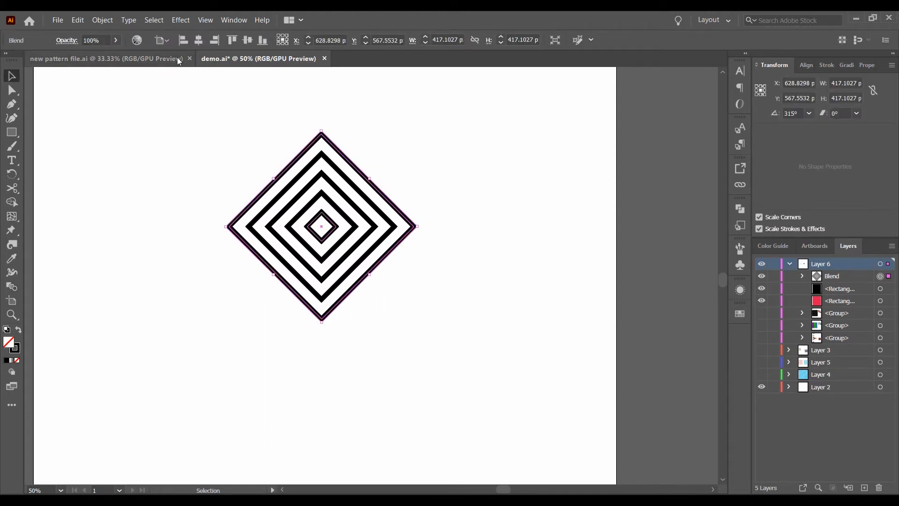
pyautogui.click(828, 65)
pyautogui.press('Up')
pyautogui.press('Up')
pyautogui.press('Up')
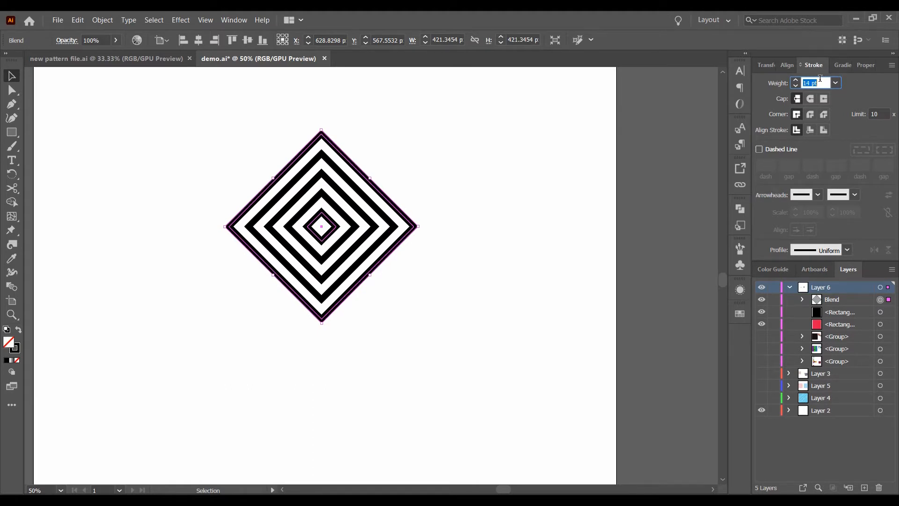
pyautogui.click(486, 155)
pyautogui.scroll(2, 437, 187)
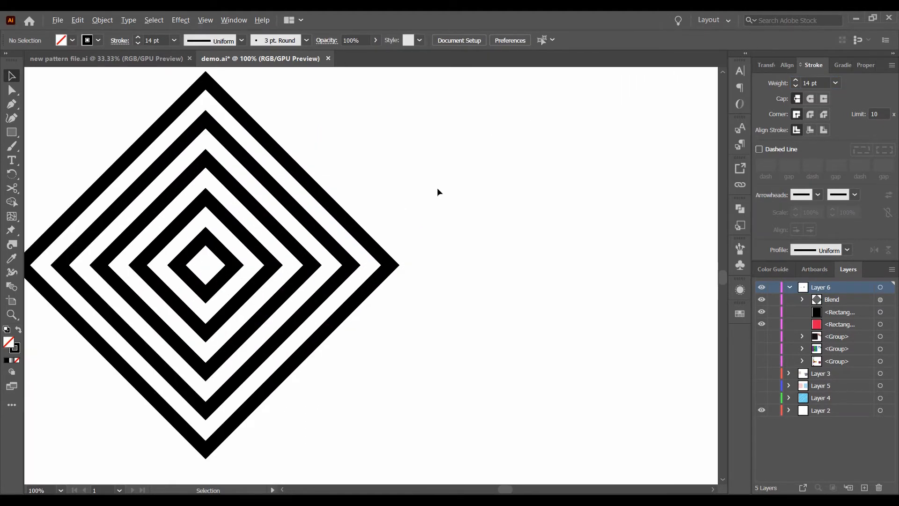
pyautogui.scroll(-1, 437, 187)
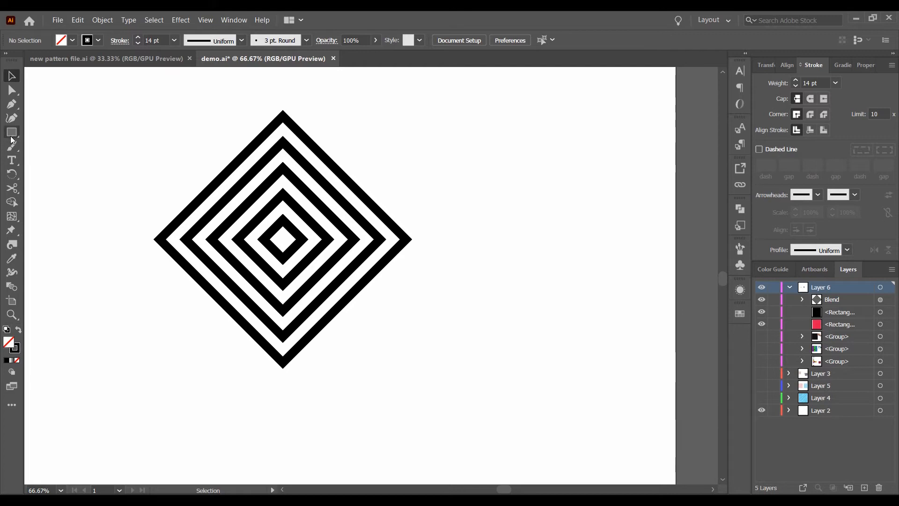
# Expand the diamond blend into a group of separate concentric diamonds.
pyautogui.click(200, 198)
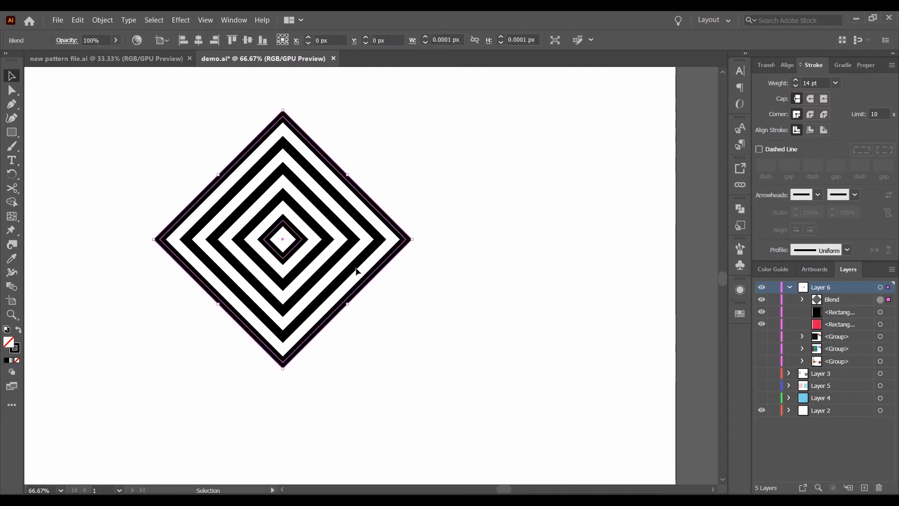
pyautogui.click(150, 23)
pyautogui.moveTo(102, 20)
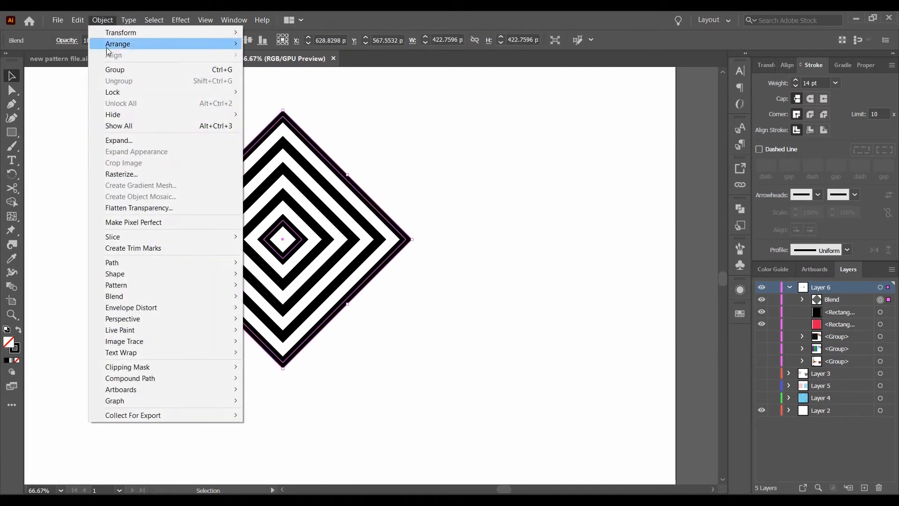
pyautogui.click(119, 141)
pyautogui.click(421, 326)
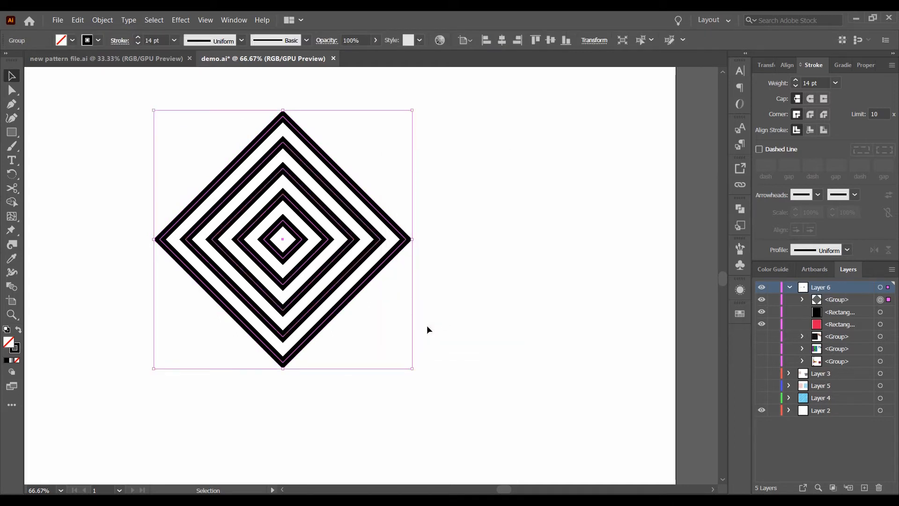
pyautogui.click(489, 244)
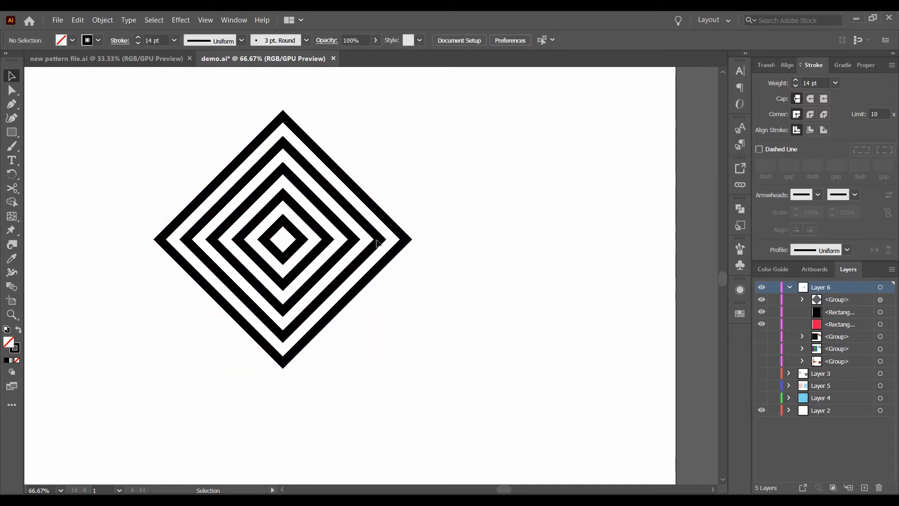
# Draw a rectangle about 214 by 212 px over the centre of the diamonds and swap its fill and stroke for a solid black fill.
pyautogui.click(326, 240)
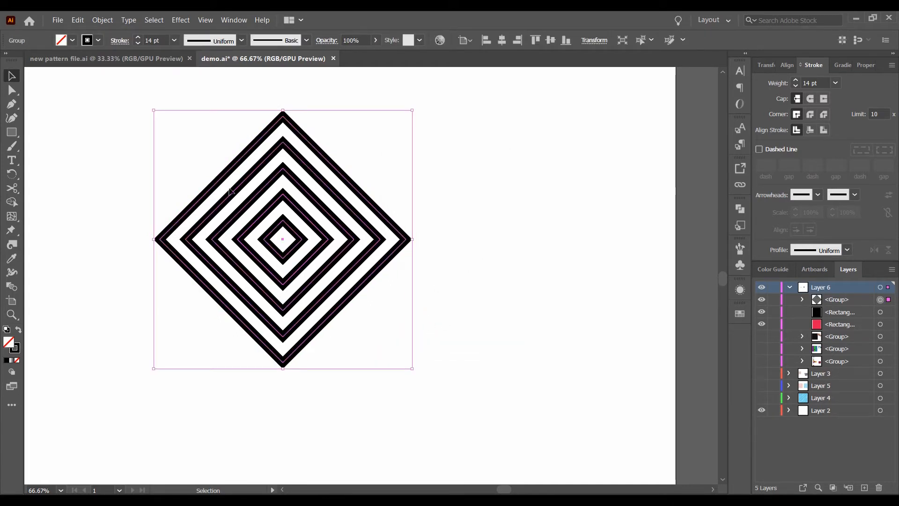
pyautogui.click(11, 133)
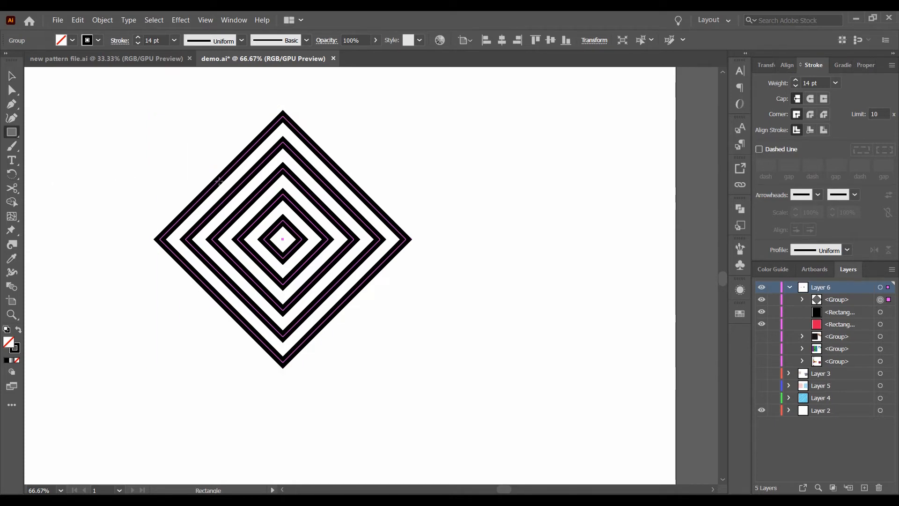
pyautogui.moveTo(220, 174)
pyautogui.mouseDown()
pyautogui.moveTo(242, 206)
pyautogui.moveTo(348, 302)
pyautogui.mouseUp()
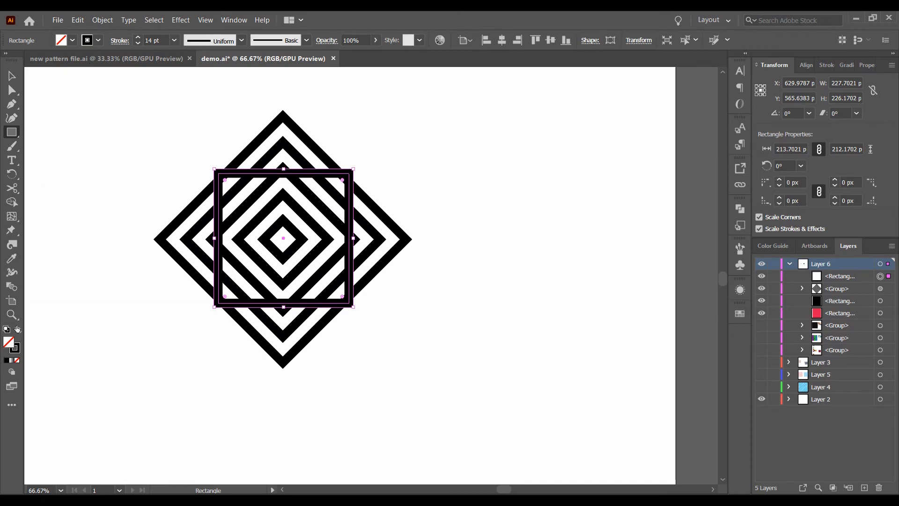
pyautogui.click(17, 329)
pyautogui.press('v')
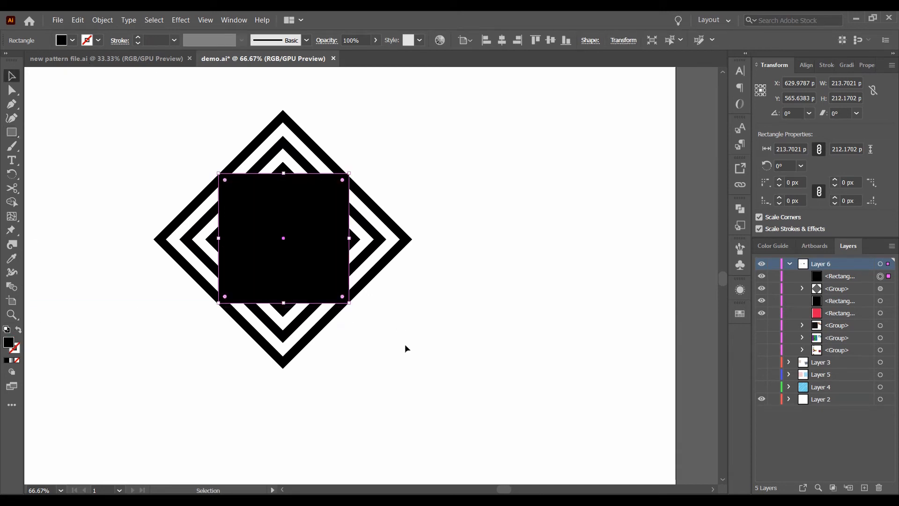
pyautogui.click(404, 343)
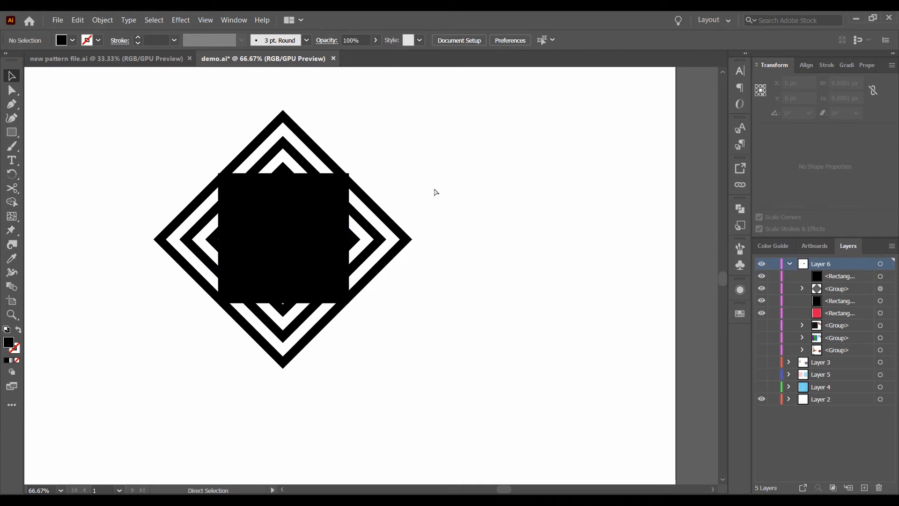
# Switch to outline view and resize the rectangle so that its corners meet the edges of the outermost diamond.
pyautogui.hotkey('ctrl', 'y')
pyautogui.scroll(2, 281, 235)
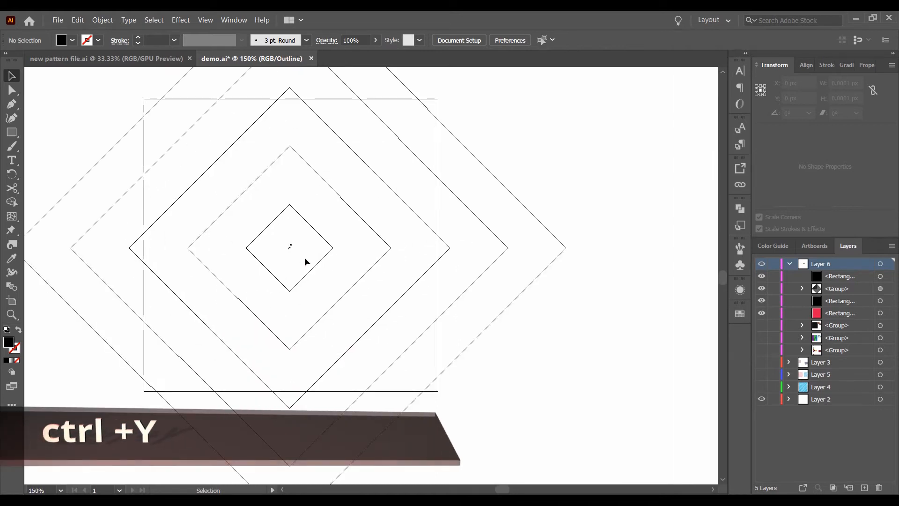
pyautogui.click(438, 392)
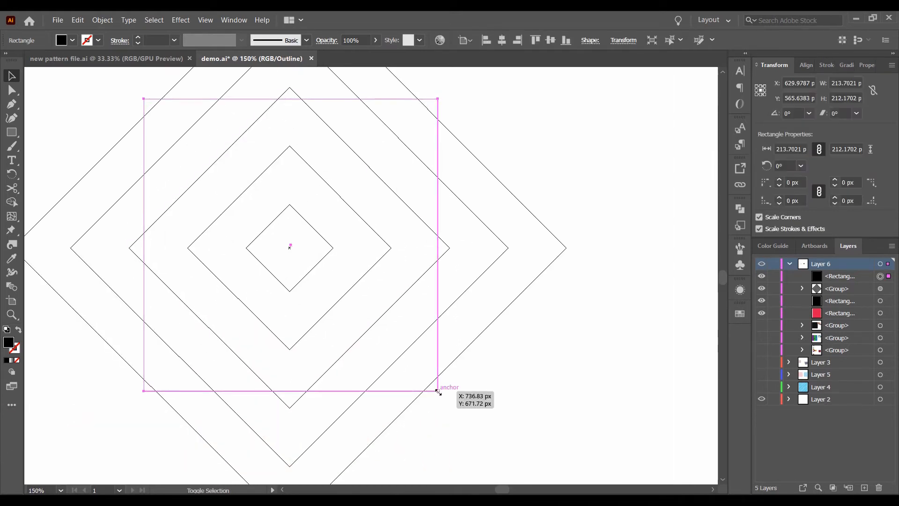
pyautogui.moveTo(438, 392); pyautogui.dragTo(432, 387)
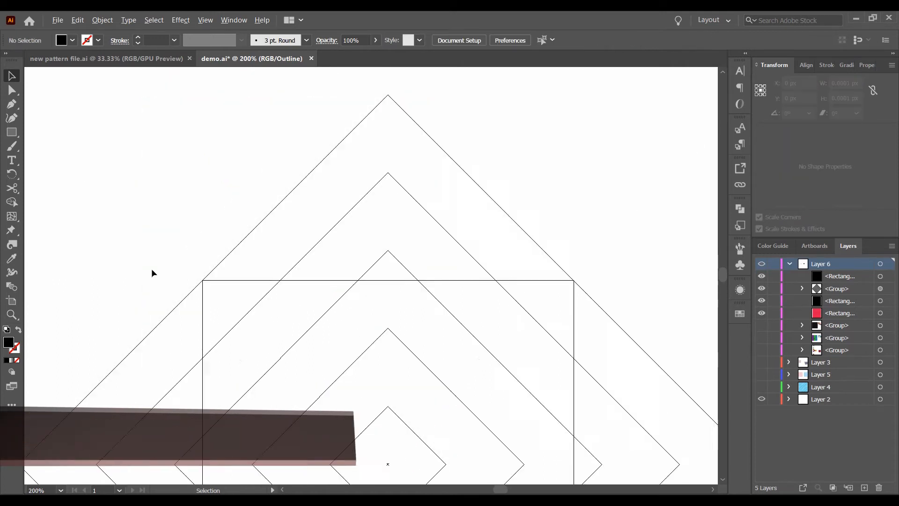
pyautogui.scroll(-2, 152, 270)
pyautogui.moveTo(227, 305); pyautogui.dragTo(231, 238)
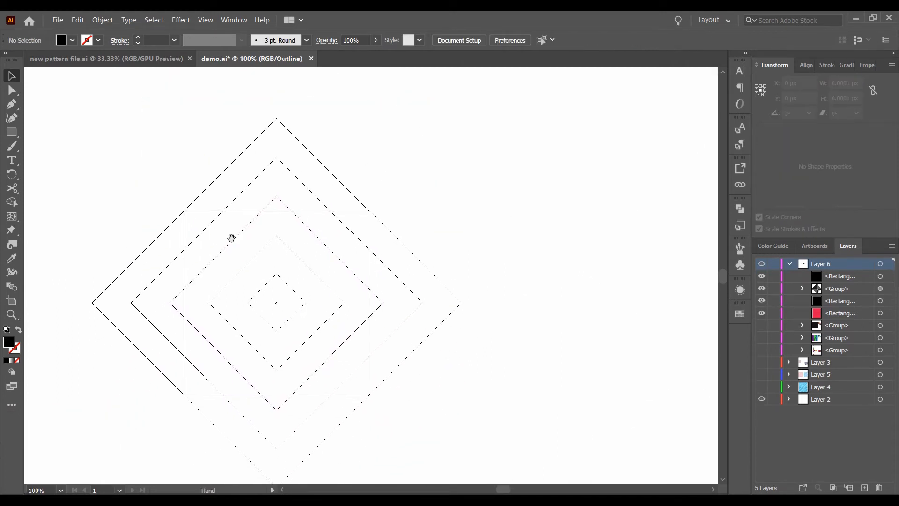
pyautogui.press('a')
pyautogui.hotkey('ctrl', 'a')
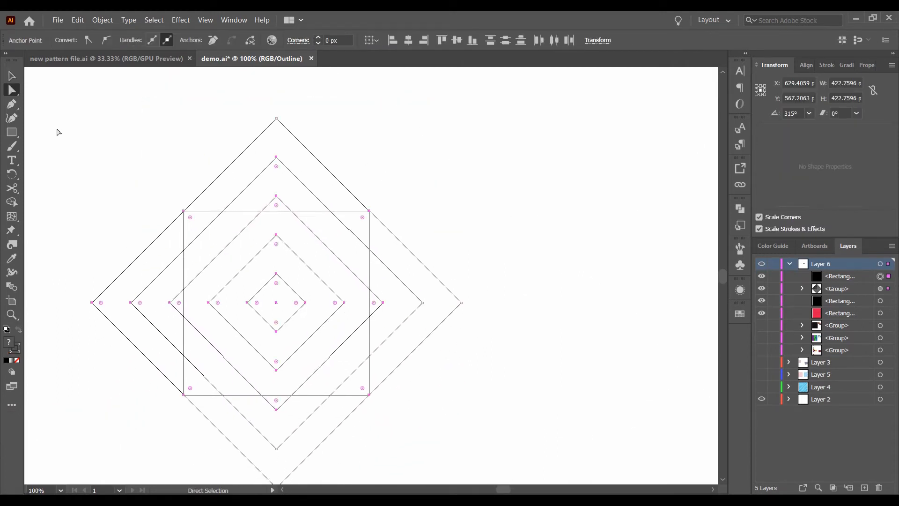
pyautogui.click(39, 143)
# Draw a straight vertical line through the diamonds' centre and a horizontal line about 530 px long across them with the Line Segment tool.
pyautogui.rightClick(12, 136)
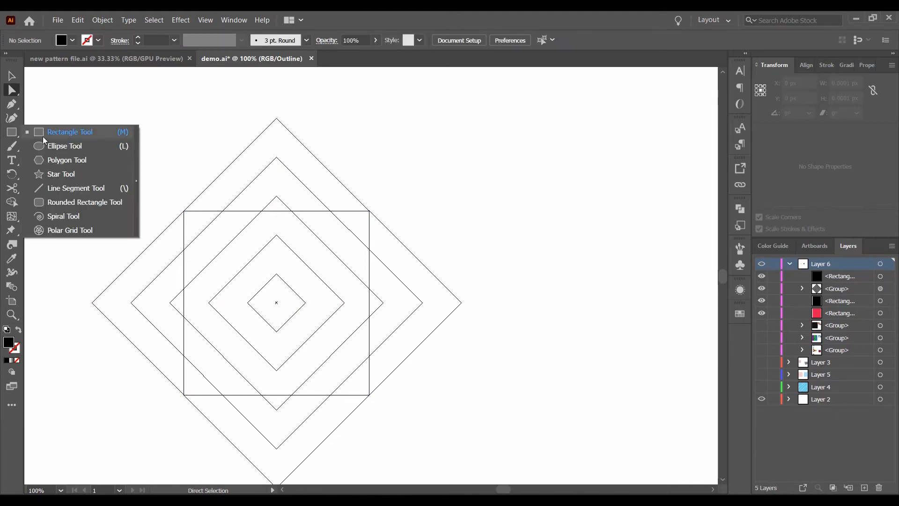
pyautogui.click(54, 190)
pyautogui.scroll(-2, 311, 216)
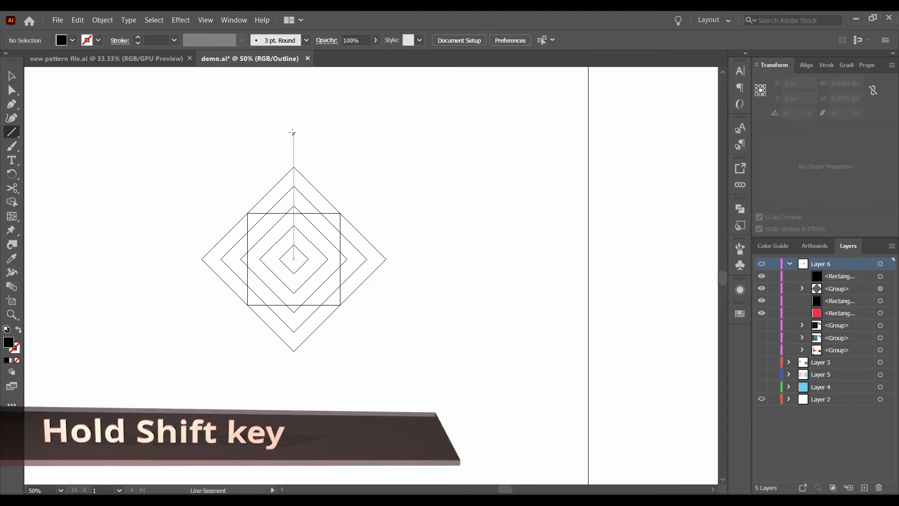
pyautogui.moveTo(292, 133); pyautogui.dragTo(294, 372)
pyautogui.moveTo(173, 253); pyautogui.dragTo(415, 253)
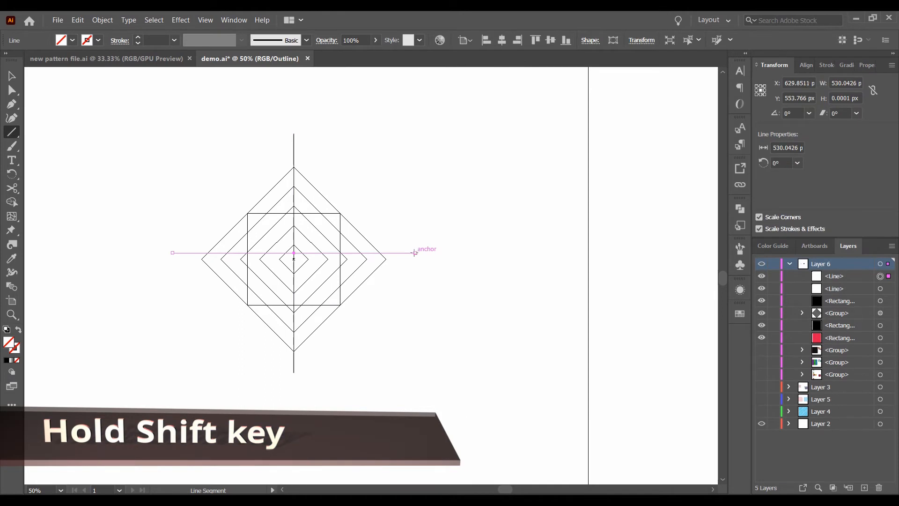
# Select the two lines, the square and the diamonds and centre-align them with each other horizontally and vertically.
pyautogui.press('v')
pyautogui.moveTo(411, 186); pyautogui.dragTo(226, 370)
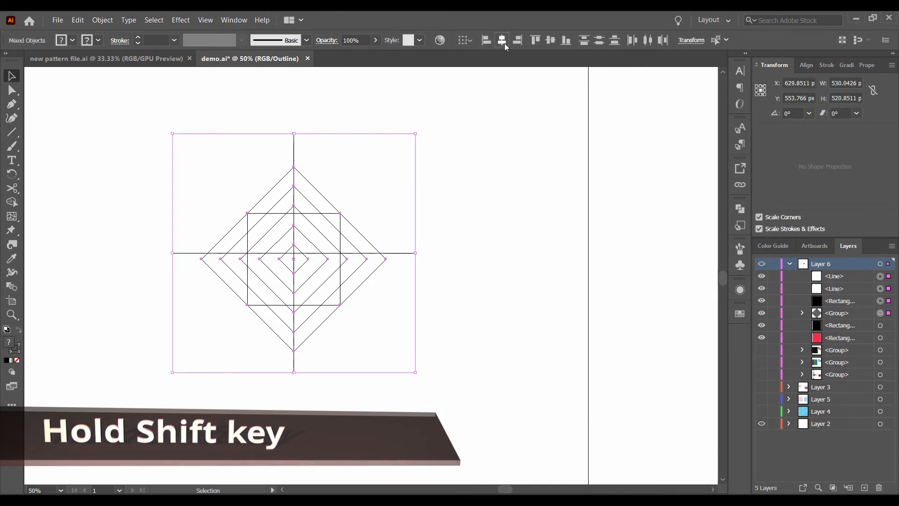
pyautogui.click(549, 41)
pyautogui.click(485, 214)
pyautogui.scroll(4, 262, 276)
pyautogui.scroll(-3, 319, 248)
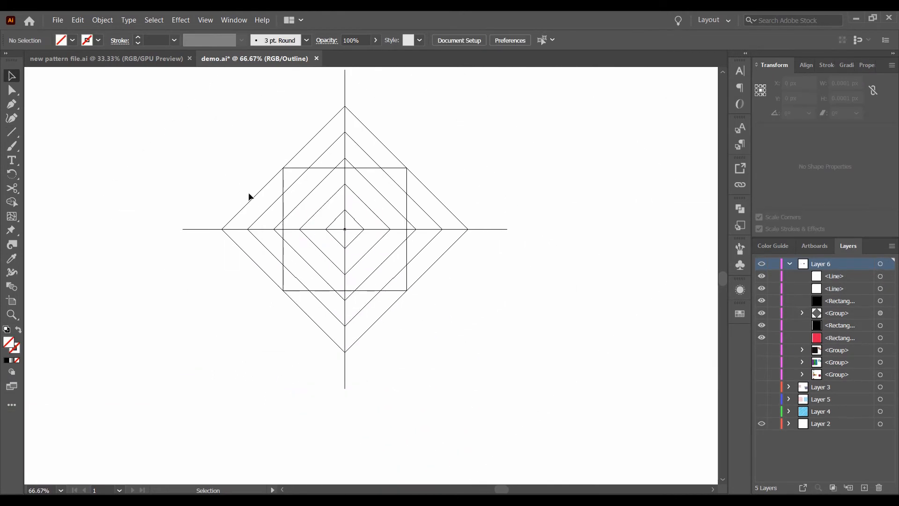
# Select all the artwork and make the diagonal stripes in the square's upper-left quarter separate shapes with the Shape Builder tool.
pyautogui.moveTo(242, 176); pyautogui.dragTo(495, 323)
pyautogui.moveTo(424, 269); pyautogui.dragTo(392, 290)
pyautogui.moveTo(234, 161); pyautogui.dragTo(445, 341)
pyautogui.click(12, 202)
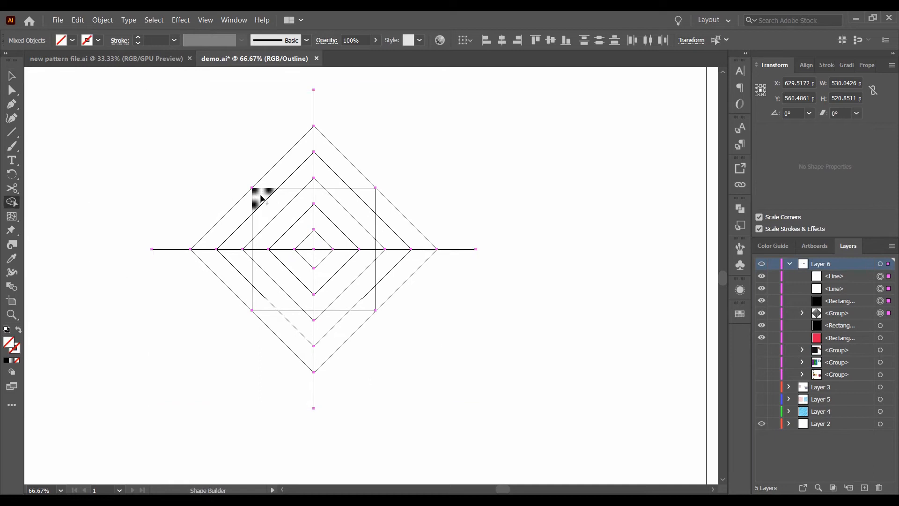
pyautogui.moveTo(261, 194); pyautogui.dragTo(305, 244)
pyautogui.click(306, 243)
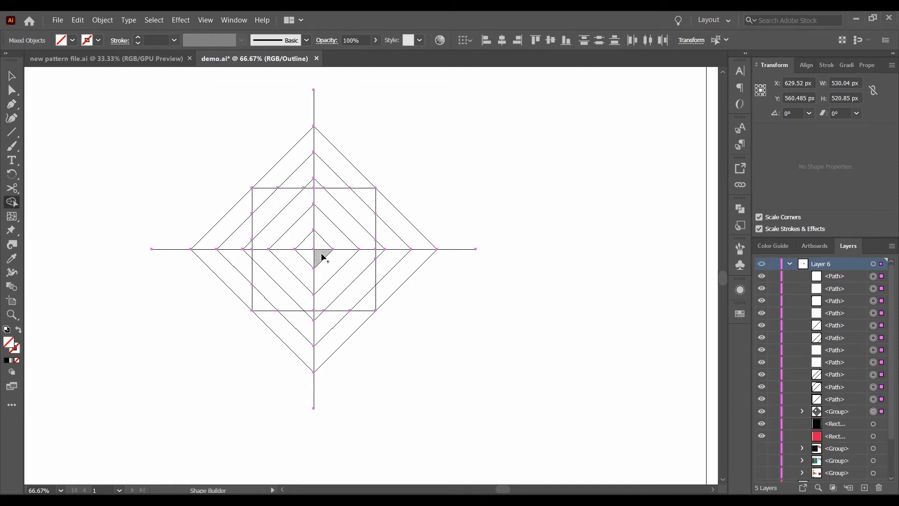
# Make each diagonal stripe in the lower-right quarter a separate shape with the Shape Builder tool.
pyautogui.click(321, 256)
pyautogui.click(333, 268)
pyautogui.click(348, 282)
pyautogui.click(357, 291)
pyautogui.click(368, 300)
# Remove all the diamond and guide line parts outside the square with the Shape Builder tool.
pyautogui.moveTo(381, 255); pyautogui.dragTo(422, 293)
pyautogui.moveTo(380, 246); pyautogui.dragTo(419, 224)
pyautogui.moveTo(412, 274)
pyautogui.mouseDown()
pyautogui.moveTo(330, 328)
pyautogui.moveTo(284, 401)
pyautogui.moveTo(318, 378)
pyautogui.mouseUp()
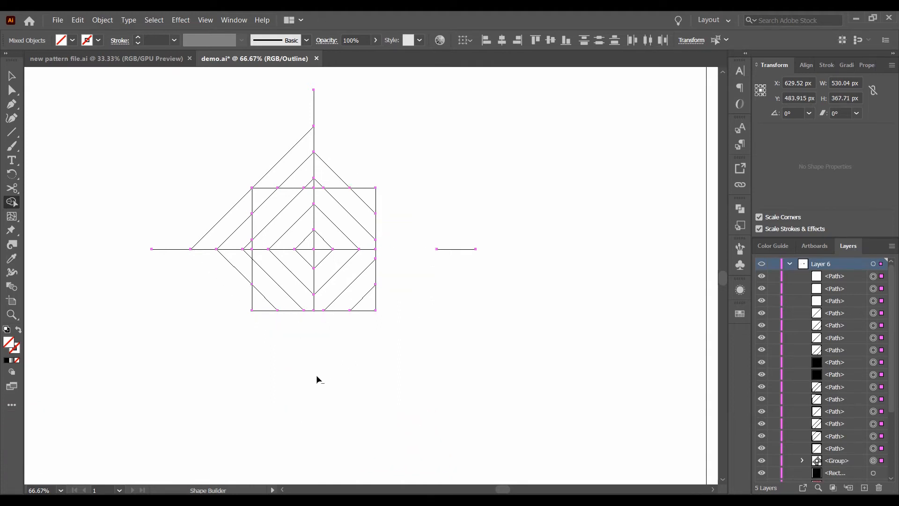
pyautogui.moveTo(317, 186); pyautogui.dragTo(314, 108)
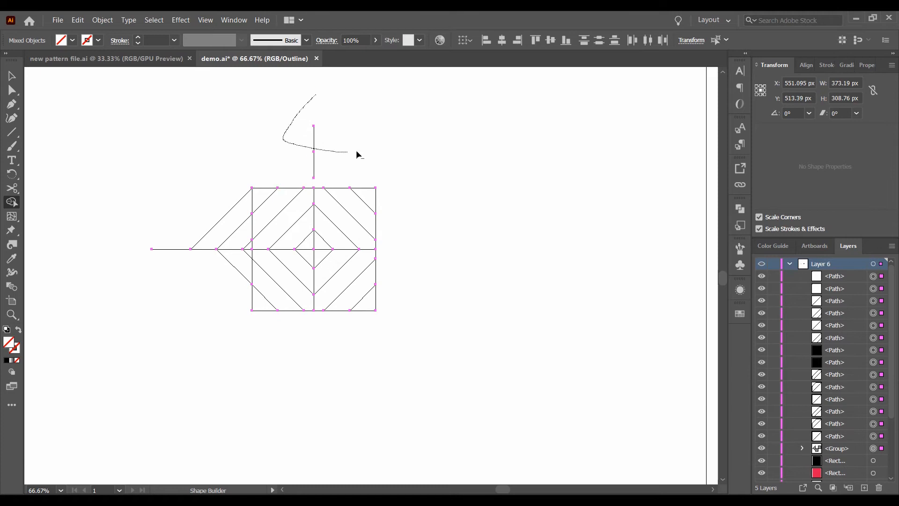
pyautogui.moveTo(212, 180); pyautogui.dragTo(239, 227)
pyautogui.moveTo(232, 273); pyautogui.dragTo(232, 275)
pyautogui.moveTo(178, 231); pyautogui.dragTo(248, 253)
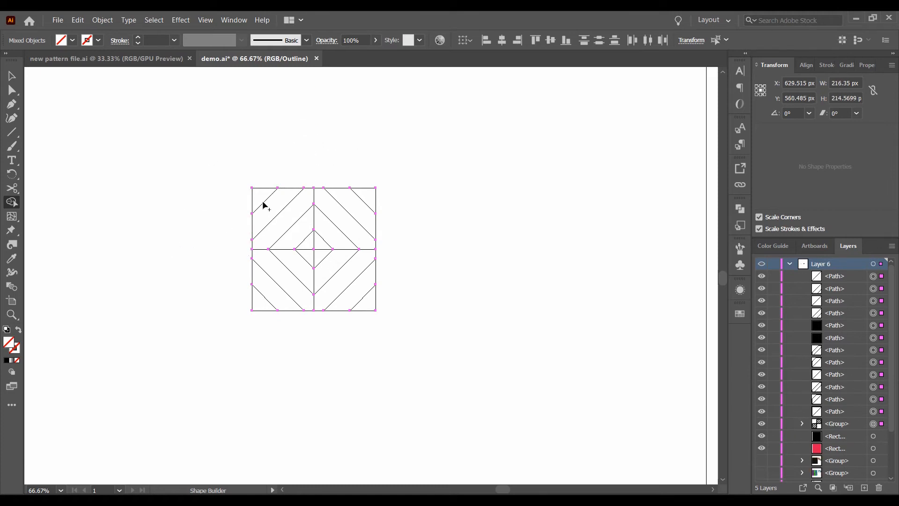
# Make the stripes in the square's lower-left and upper-right quarters separate shapes with the Shape Builder tool.
pyautogui.click(273, 287)
pyautogui.click(283, 276)
pyautogui.click(296, 265)
pyautogui.click(307, 256)
pyautogui.click(320, 243)
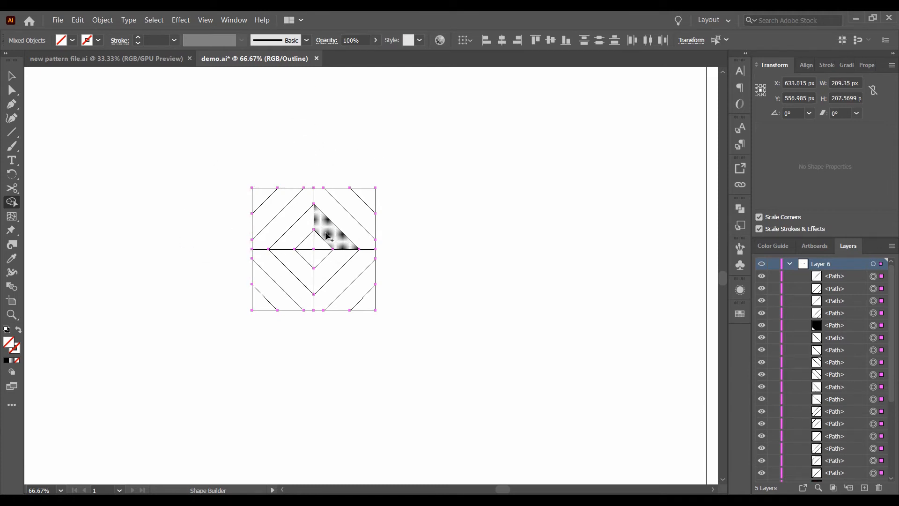
pyautogui.click(326, 232)
pyautogui.click(338, 218)
pyautogui.click(353, 205)
pyautogui.click(368, 195)
# Return from outline view to the preview and group all the stripe pieces of the square.
pyautogui.click(13, 76)
pyautogui.click(147, 154)
pyautogui.scroll(-1, 146, 154)
pyautogui.hotkey('ctrl', 'y')
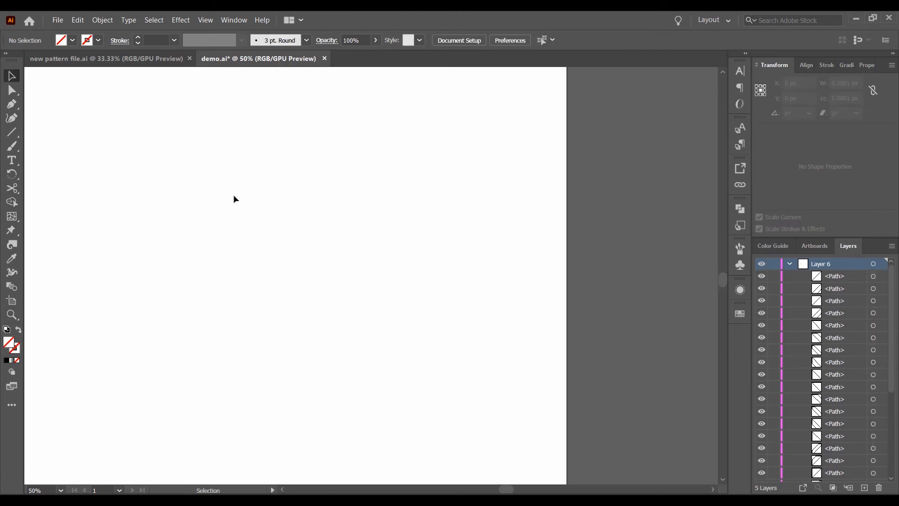
pyautogui.scroll(-3, 231, 194)
pyautogui.moveTo(194, 162); pyautogui.dragTo(287, 222)
pyautogui.moveTo(203, 229); pyautogui.dragTo(257, 265)
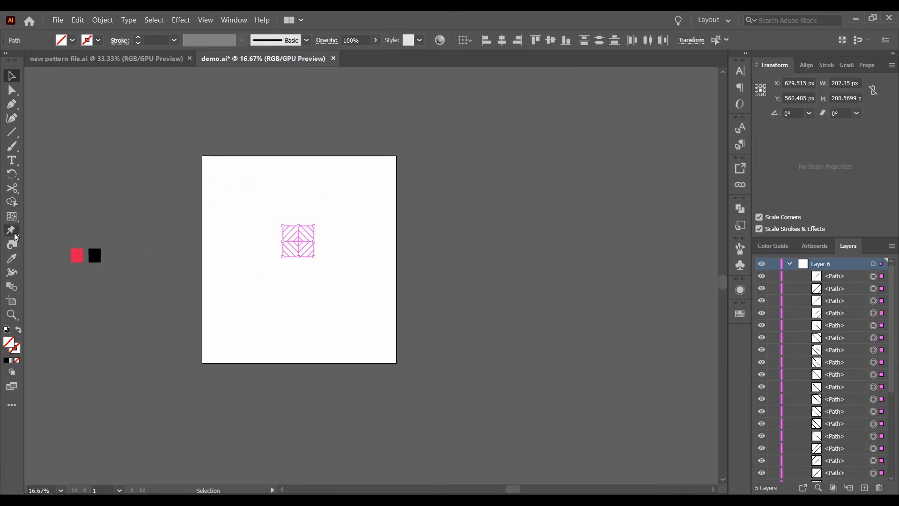
pyautogui.hotkey('ctrl', 'g')
# Apply the red swatch's colour to the group and move the red and black swatches next to it on the artboard.
pyautogui.click(12, 258)
pyautogui.click(78, 252)
pyautogui.click(11, 79)
pyautogui.moveTo(59, 234); pyautogui.dragTo(349, 205)
pyautogui.scroll(3, 327, 222)
# Swap the group's fill and stroke so its pieces are outlined in red without fill, and ungroup them.
pyautogui.click(272, 306)
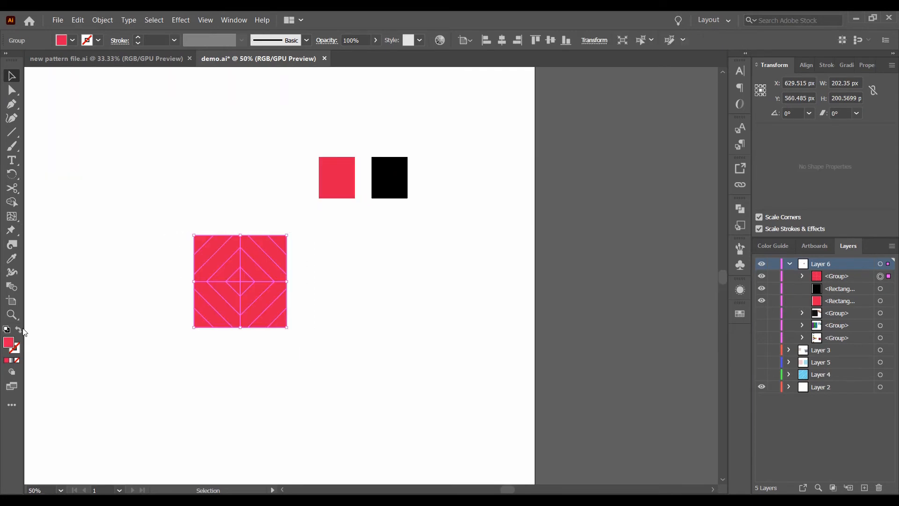
pyautogui.click(18, 329)
pyautogui.click(248, 334)
pyautogui.scroll(1, 214, 296)
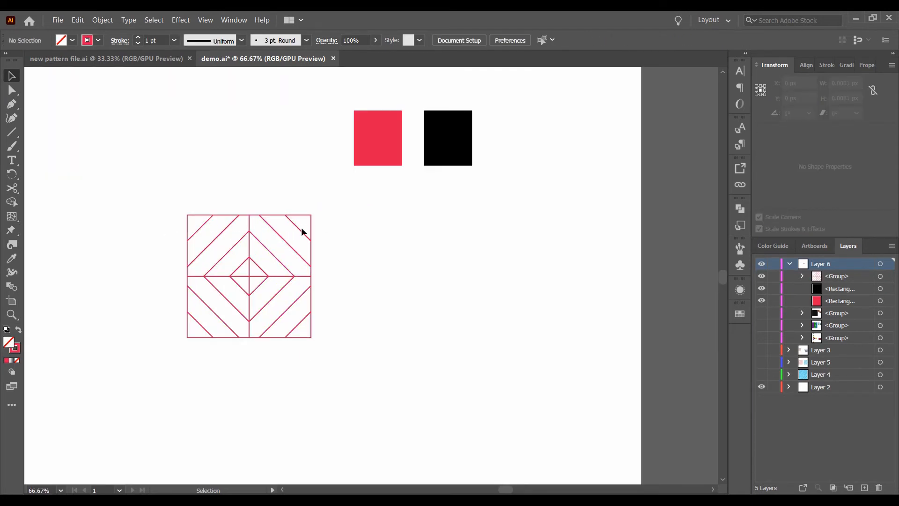
pyautogui.click(302, 232)
pyautogui.rightClick(302, 232)
pyautogui.click(323, 313)
# Give the corner triangle and the middle stripe of the upper-right quarter a red fill by swapping fill and stroke.
pyautogui.click(284, 239)
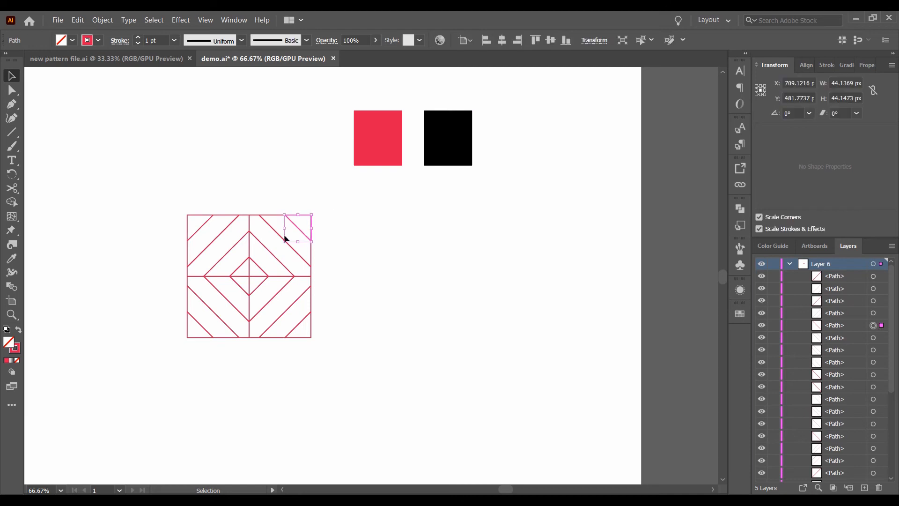
pyautogui.keyDown('shift'); pyautogui.click(261, 271); pyautogui.keyUp('shift')
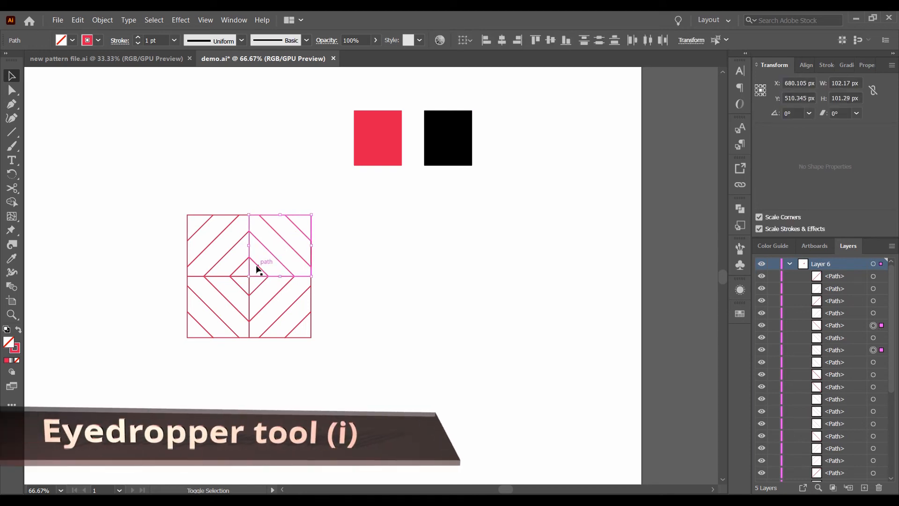
pyautogui.click(19, 330)
pyautogui.click(74, 321)
pyautogui.click(259, 269)
# Copy the red fill to the small centre triangle of the upper-right quarter with the Eyedropper tool.
pyautogui.scroll(3, 253, 276)
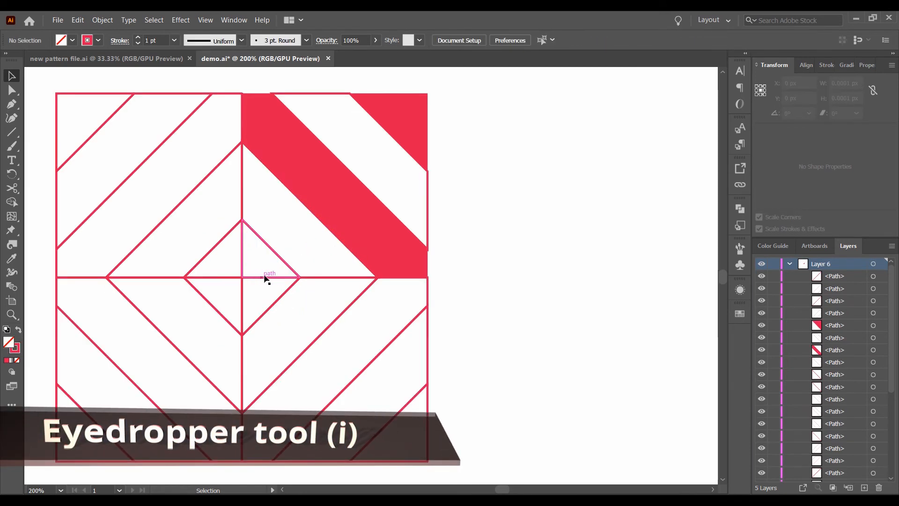
pyautogui.click(271, 277)
pyautogui.scroll(-1, 266, 279)
pyautogui.press('i')
pyautogui.click(325, 213)
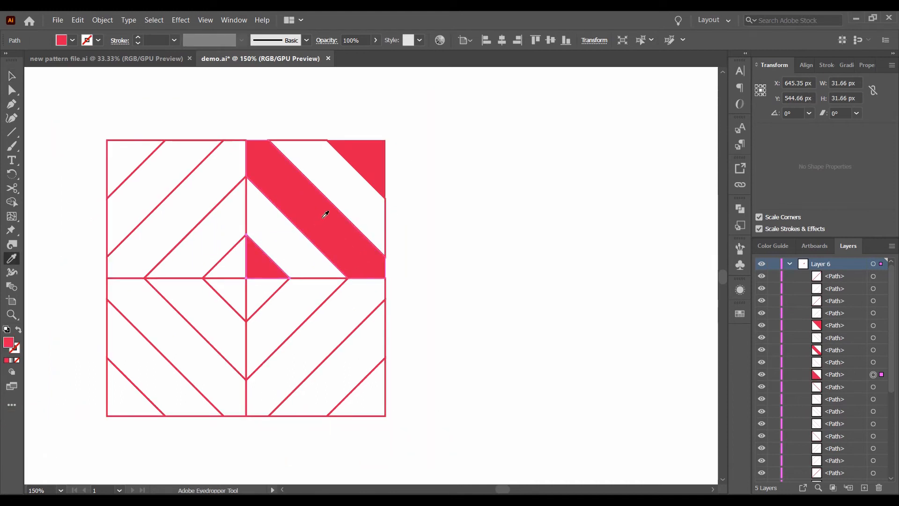
pyautogui.press('v')
pyautogui.click(288, 246)
# Copy the red fill to the centre triangle and two diagonal stripes of the lower-left quarter.
pyautogui.click(225, 302)
pyautogui.keyDown('shift'); pyautogui.click(158, 355); pyautogui.keyUp('shift')
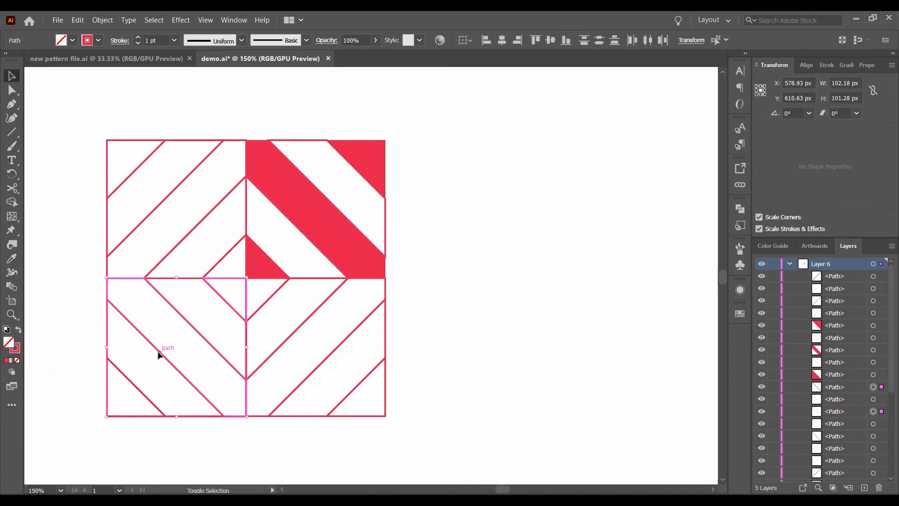
pyautogui.keyDown('shift'); pyautogui.click(141, 391); pyautogui.keyUp('shift')
pyautogui.press('i')
pyautogui.click(340, 229)
pyautogui.hotkey('ctrl', 'z')
pyautogui.click(313, 214)
pyautogui.press('v')
pyautogui.moveTo(161, 387); pyautogui.dragTo(183, 327)
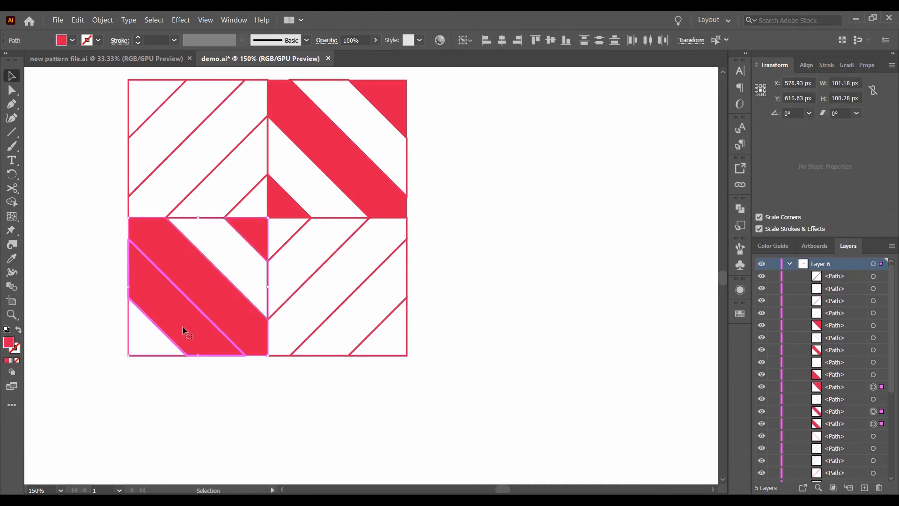
pyautogui.click(72, 41)
pyautogui.click(32, 60)
pyautogui.click(97, 255)
pyautogui.click(96, 254)
pyautogui.hotkey('ctrl', 'z')
# Fill the outer stripe of the lower-left quarter with black and its corner triangle with red.
pyautogui.click(197, 316)
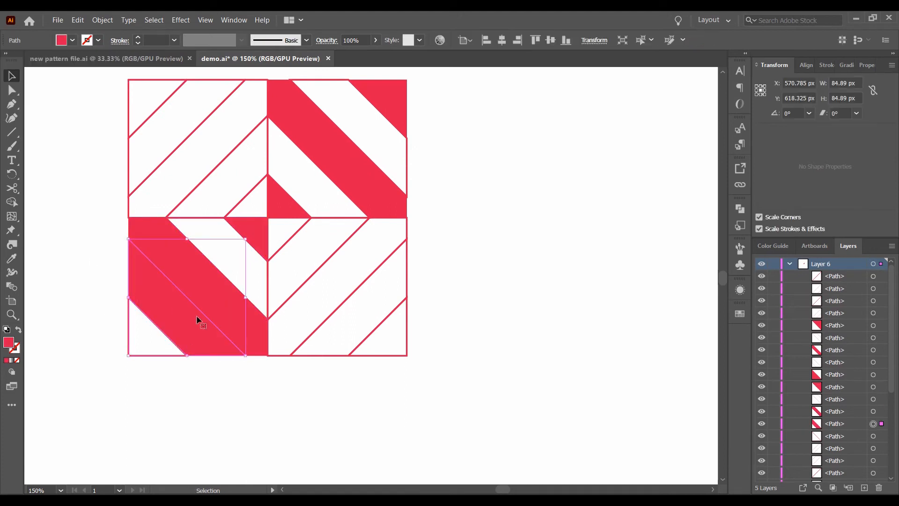
pyautogui.click(72, 41)
pyautogui.click(32, 60)
pyautogui.click(147, 355)
pyautogui.click(147, 355)
pyautogui.press('i')
pyautogui.click(210, 272)
pyautogui.press('v')
pyautogui.click(239, 261)
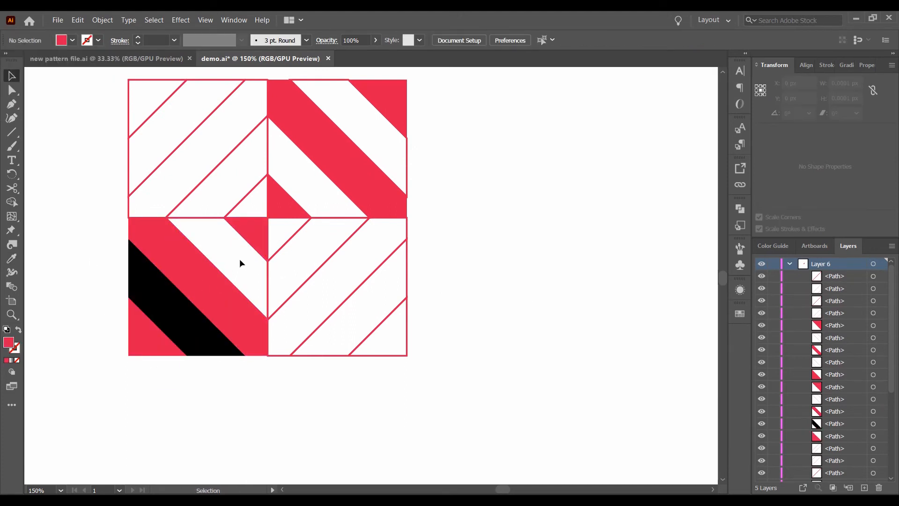
# Copy the black fill to the remaining outlined stripe beside the centre triangle in the lower-left quarter.
pyautogui.click(247, 242)
pyautogui.click(232, 243)
pyautogui.click(192, 218)
pyautogui.moveTo(219, 206); pyautogui.dragTo(213, 237)
pyautogui.scroll(2, 200, 288)
pyautogui.click(203, 288)
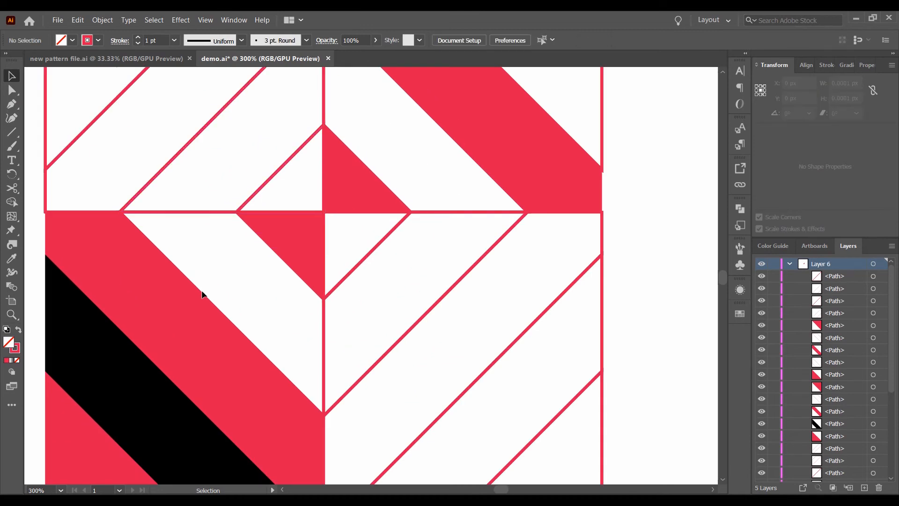
pyautogui.moveTo(201, 292)
pyautogui.mouseDown()
pyautogui.moveTo(220, 287)
pyautogui.moveTo(208, 299)
pyautogui.mouseUp()
pyautogui.press('i')
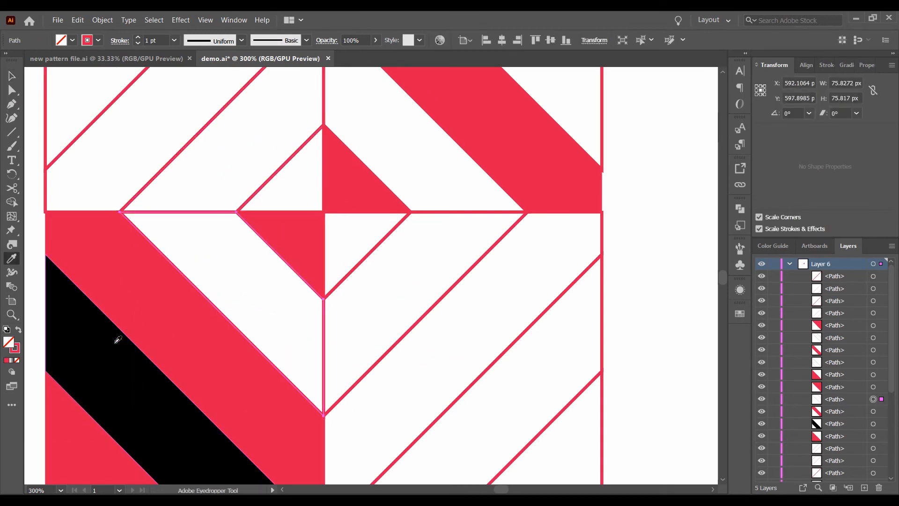
pyautogui.click(115, 343)
pyautogui.press('v')
pyautogui.scroll(-2, 335, 249)
pyautogui.click(385, 184)
pyautogui.press('i')
pyautogui.click(281, 261)
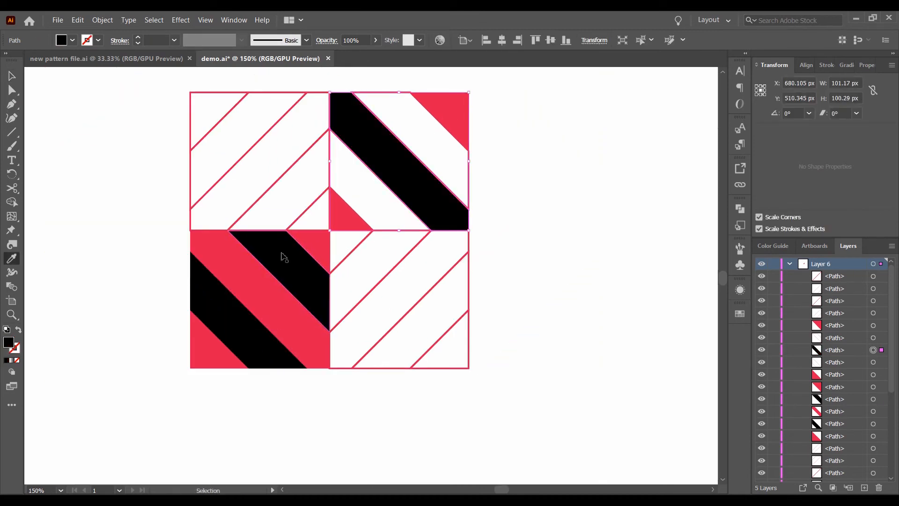
pyautogui.hotkey('ctrl', 'z')
# Copy the black fill to the two outlined stripes on either side of the red stripe in the upper-right quarter.
pyautogui.press('v')
pyautogui.click(484, 182)
pyautogui.click(469, 171)
pyautogui.keyDown('shift'); pyautogui.click(399, 229); pyautogui.keyUp('shift')
pyautogui.press('i')
pyautogui.click(305, 272)
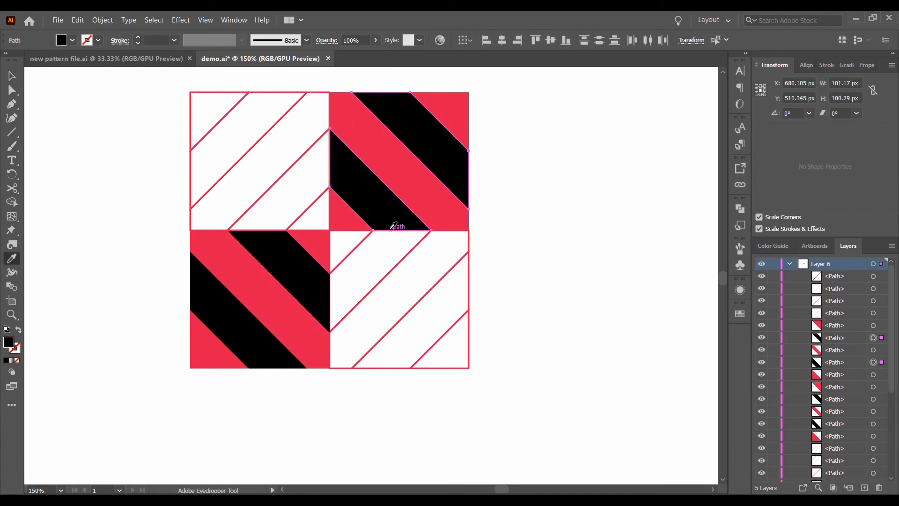
pyautogui.press('v')
pyautogui.click(485, 223)
# Copy the red fill to the inner and outer diagonal stripes of the lower-right quarter.
pyautogui.click(353, 251)
pyautogui.scroll(1, 353, 252)
pyautogui.press('i')
pyautogui.click(347, 199)
pyautogui.press('v')
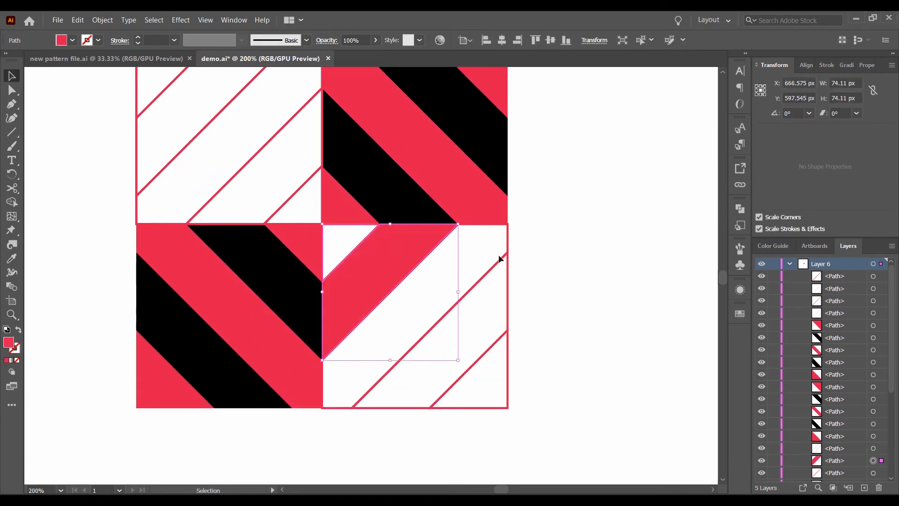
pyautogui.click(508, 275)
pyautogui.press('i')
pyautogui.click(492, 214)
pyautogui.press('v')
# Copy the black fill to the corner triangle and the middle stripe of the lower-right quarter.
pyautogui.click(508, 349)
pyautogui.press('i')
pyautogui.click(492, 164)
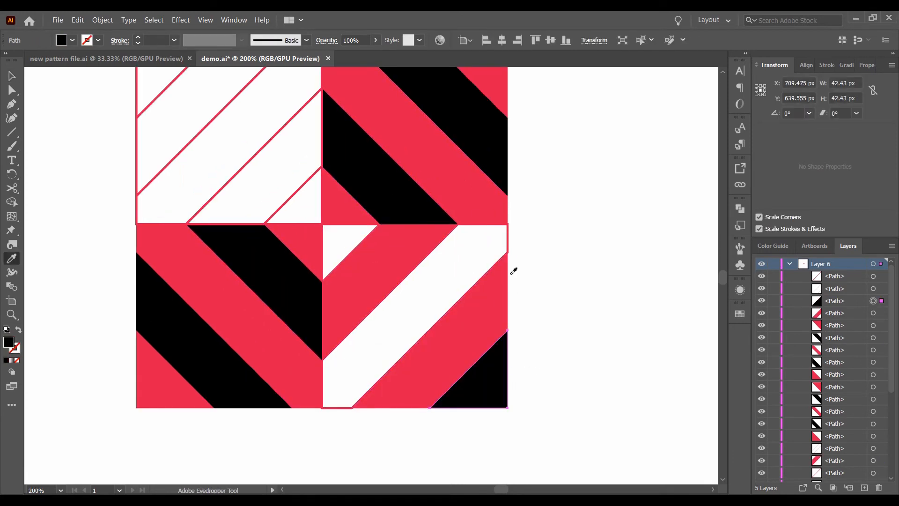
pyautogui.press('v')
pyautogui.click(495, 243)
pyautogui.click(507, 243)
pyautogui.press('i')
pyautogui.click(488, 398)
pyautogui.press('v')
pyautogui.scroll(3, 340, 245)
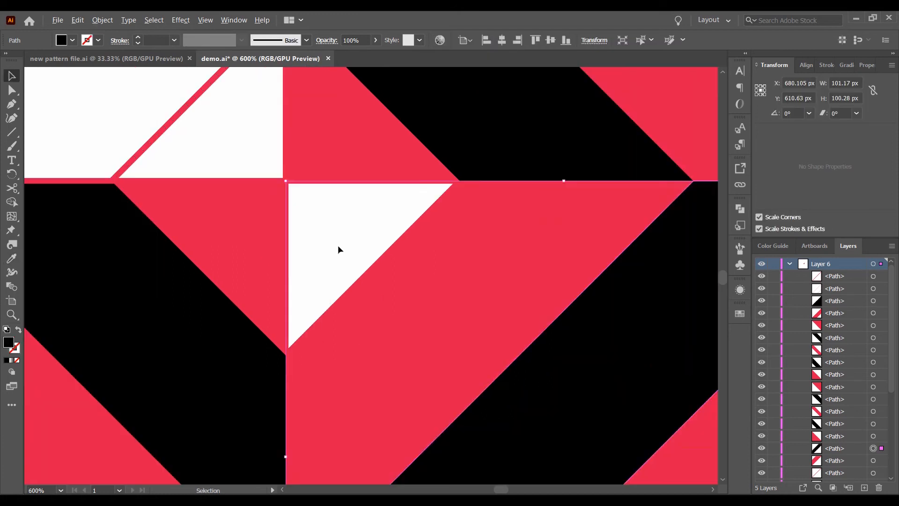
pyautogui.click(333, 183)
pyautogui.scroll(-2, 333, 183)
pyautogui.press('i')
pyautogui.click(416, 147)
pyautogui.press('v')
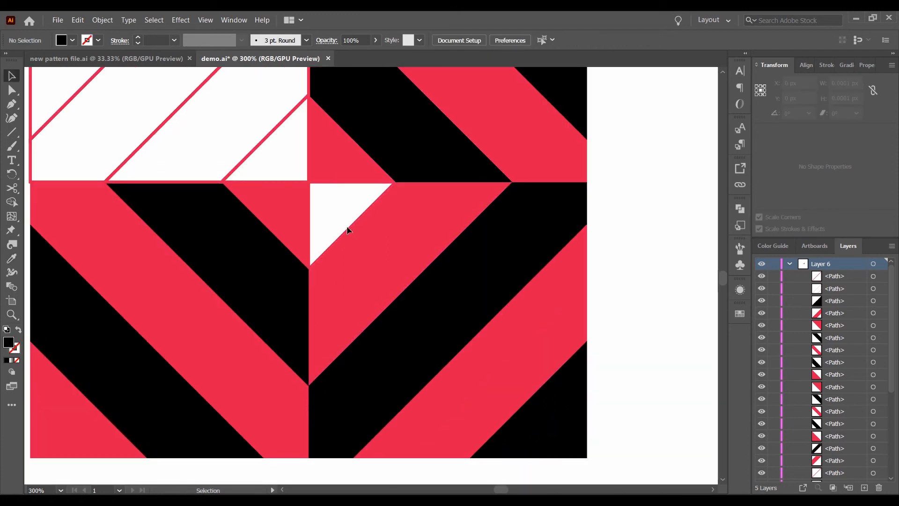
pyautogui.click(310, 201)
pyautogui.scroll(3, 314, 229)
pyautogui.click(303, 240)
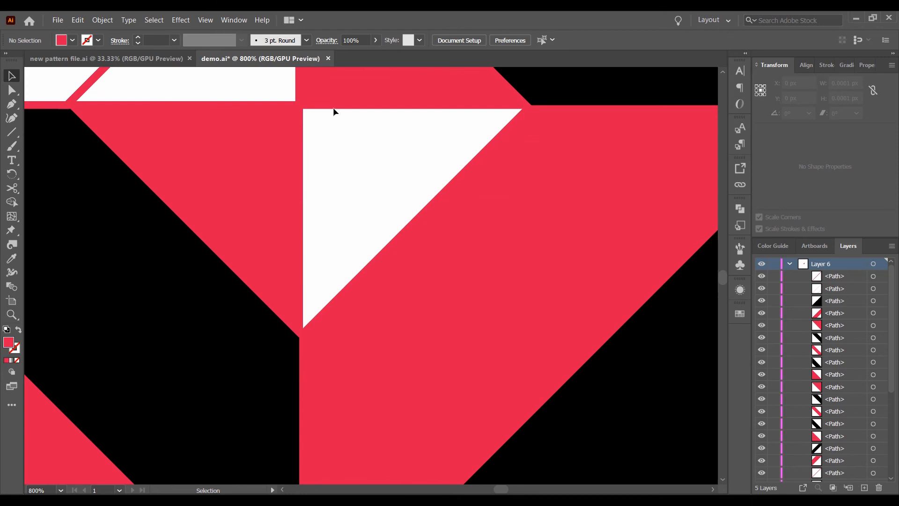
pyautogui.moveTo(425, 223); pyautogui.dragTo(402, 196)
pyautogui.hotkey('ctrl', 'z')
pyautogui.scroll(-5, 402, 196)
# Copy the black fill to the centre triangle, middle stripe and corner triangle of the upper-left quarter.
pyautogui.click(348, 260)
pyautogui.press('i')
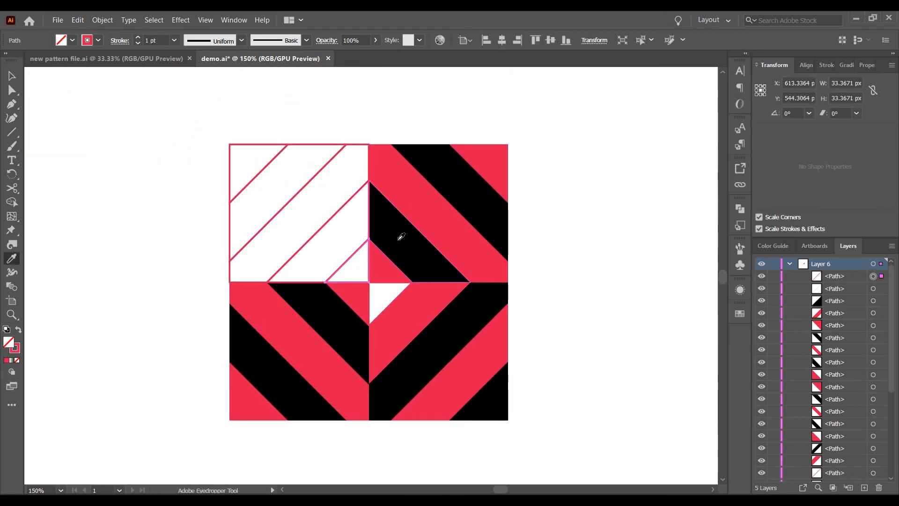
pyautogui.click(398, 240)
pyautogui.press('v')
pyautogui.click(316, 174)
pyautogui.press('i')
pyautogui.click(447, 176)
pyautogui.press('v')
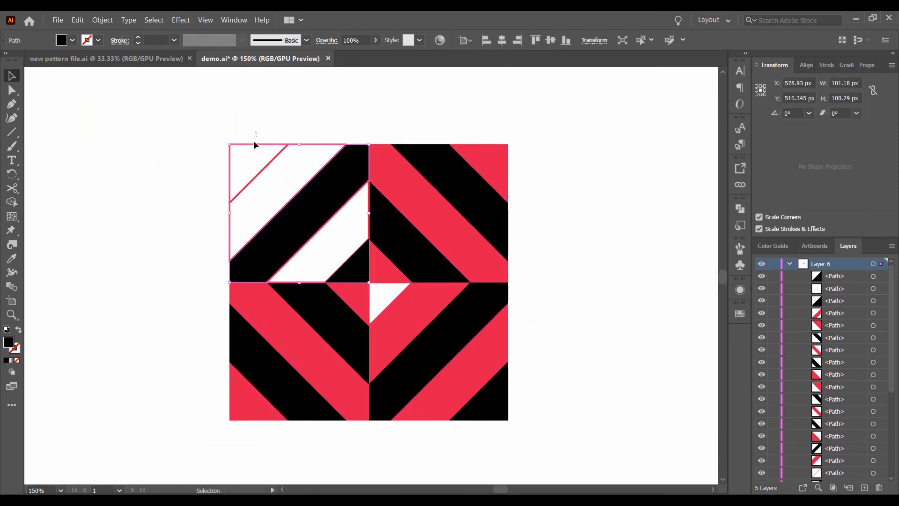
pyautogui.click(254, 144)
pyautogui.press('i')
pyautogui.click(453, 182)
pyautogui.press('v')
# Give the two outlined stripes of the upper-left quarter a red fill by swapping their fill and stroke.
pyautogui.click(339, 145)
pyautogui.keyDown('shift'); pyautogui.click(358, 190); pyautogui.keyUp('shift')
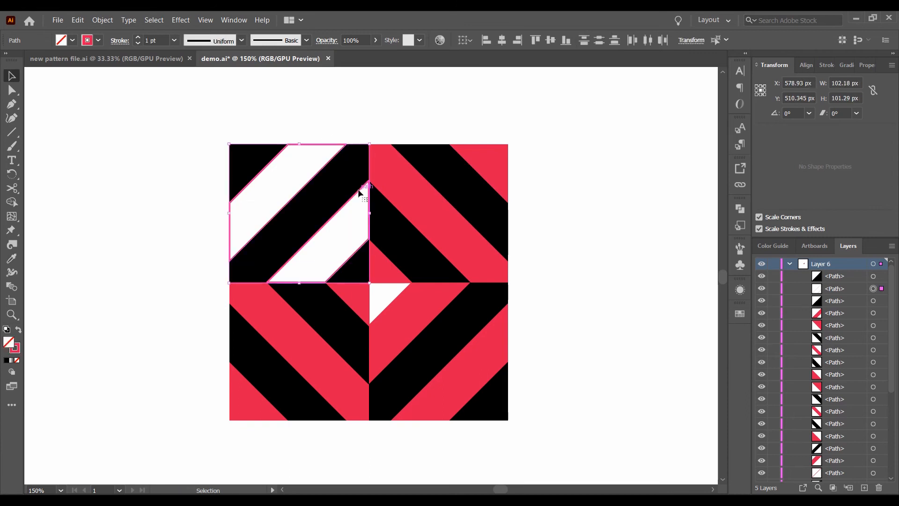
pyautogui.click(18, 329)
pyautogui.click(164, 319)
# Replace the red outline of the centre triangle in the lower-right quarter with a black fill.
pyautogui.scroll(2, 371, 307)
pyautogui.moveTo(412, 314); pyautogui.dragTo(466, 331)
pyautogui.click(407, 305)
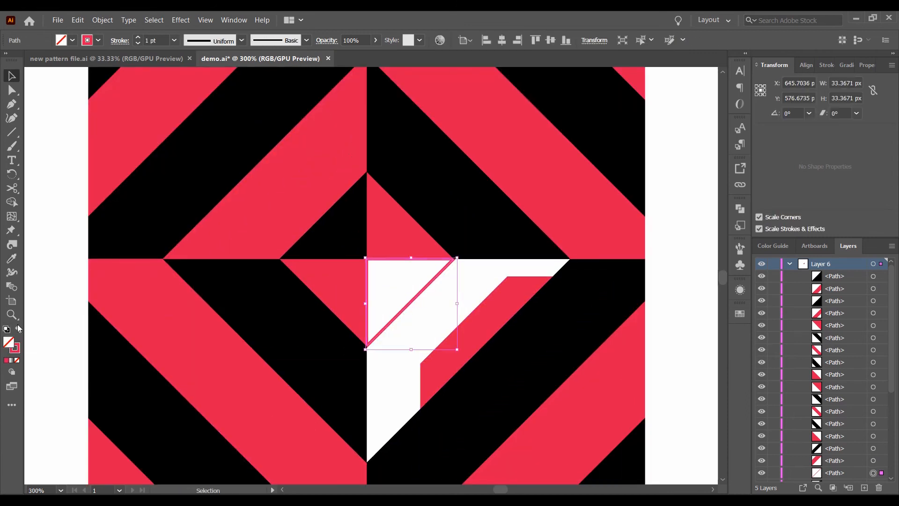
pyautogui.click(18, 330)
pyautogui.click(72, 40)
pyautogui.click(32, 59)
pyautogui.click(446, 348)
pyautogui.click(471, 299)
pyautogui.moveTo(492, 303); pyautogui.dragTo(439, 286)
pyautogui.scroll(-3, 441, 287)
pyautogui.click(568, 309)
pyautogui.hotkey('ctrl', 'z')
pyautogui.hotkey('ctrl', 'shift', 'z')
pyautogui.click(567, 309)
pyautogui.moveTo(567, 310); pyautogui.dragTo(523, 314)
# Select all pieces of the finished red and black tile and save them as a new grid pattern swatch with the default options.
pyautogui.moveTo(260, 181); pyautogui.dragTo(509, 386)
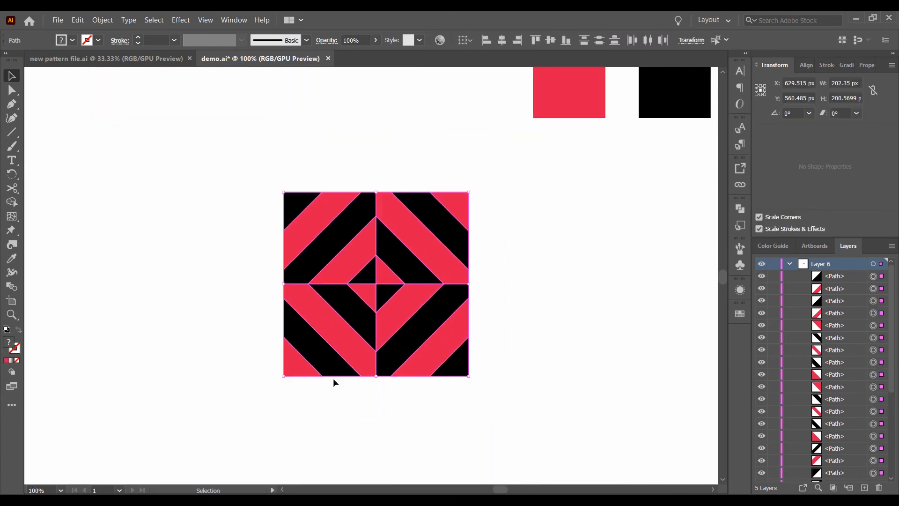
pyautogui.click(78, 21)
pyautogui.moveTo(103, 21)
pyautogui.moveTo(118, 285)
pyautogui.click(273, 288)
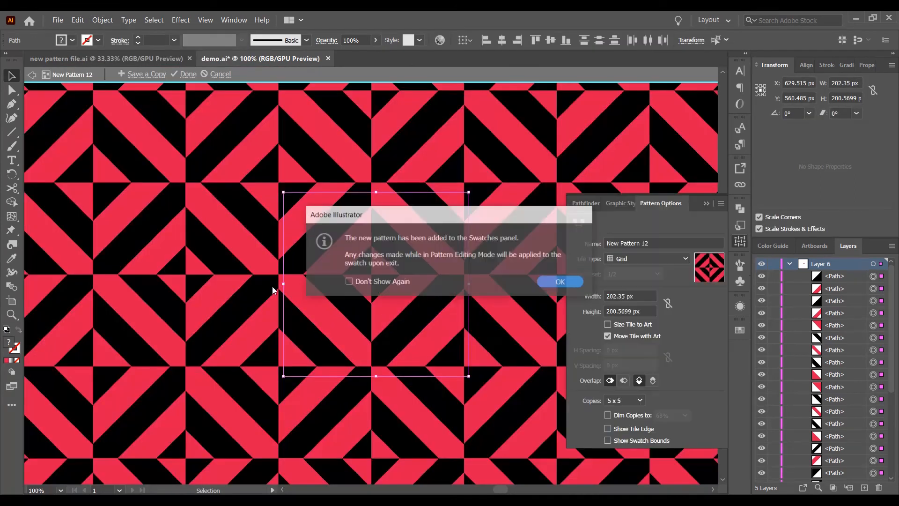
pyautogui.press('Return')
pyautogui.scroll(-1, 329, 262)
pyautogui.scroll(-2, 331, 264)
pyautogui.click(191, 75)
# Move the tile artwork and the two colour squares together off the artboard, beyond its right edge.
pyautogui.moveTo(290, 168); pyautogui.dragTo(460, 294)
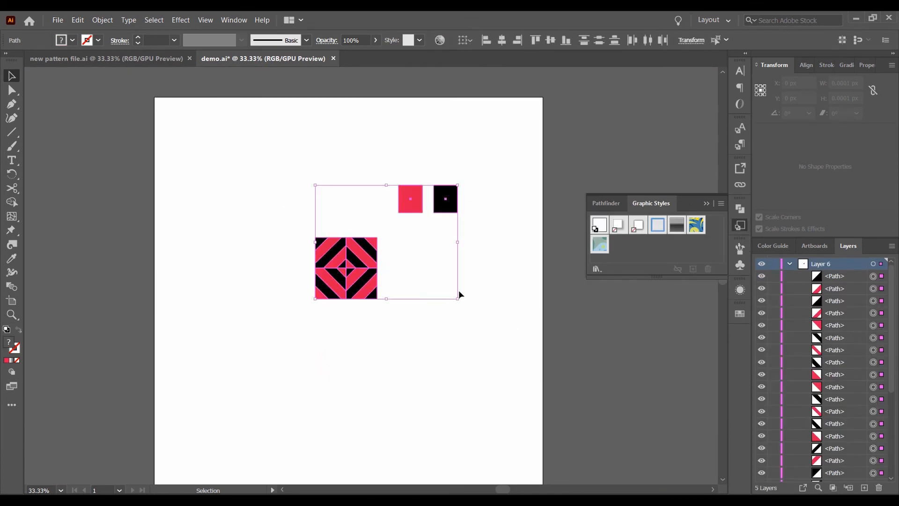
pyautogui.moveTo(347, 269); pyautogui.dragTo(653, 153)
pyautogui.click(706, 203)
# Draw a rectangle about 1272 by 1356 px over the artboard and fill it with the New Pattern 12 swatch.
pyautogui.moveTo(12, 132); pyautogui.dragTo(51, 129)
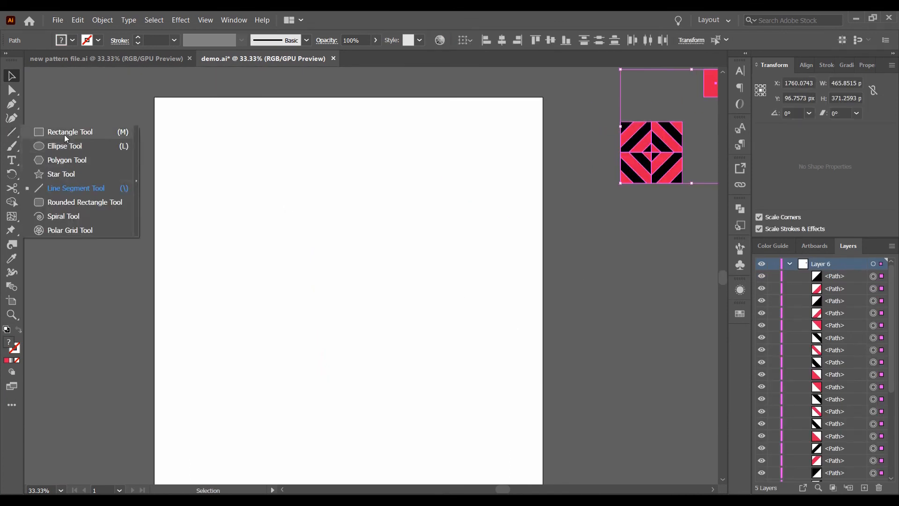
pyautogui.moveTo(155, 96); pyautogui.dragTo(543, 465)
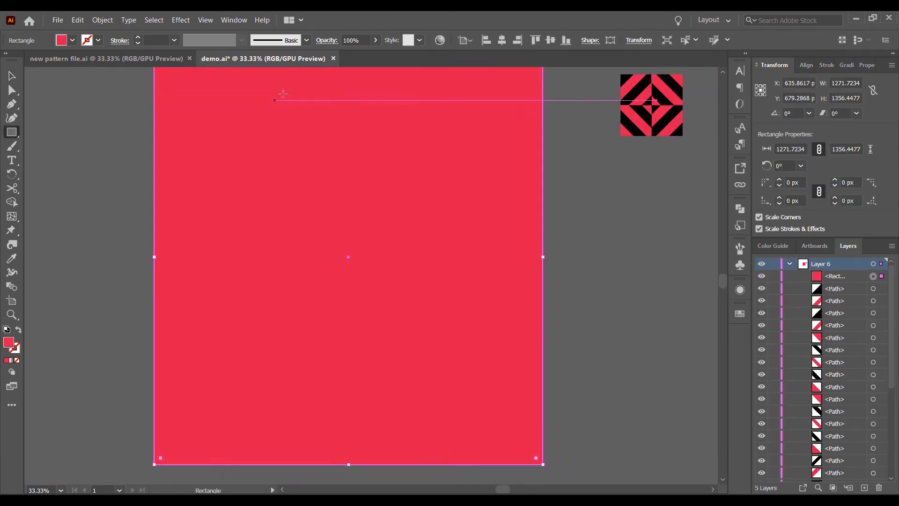
pyautogui.click(72, 40)
pyautogui.click(739, 317)
pyautogui.click(592, 377)
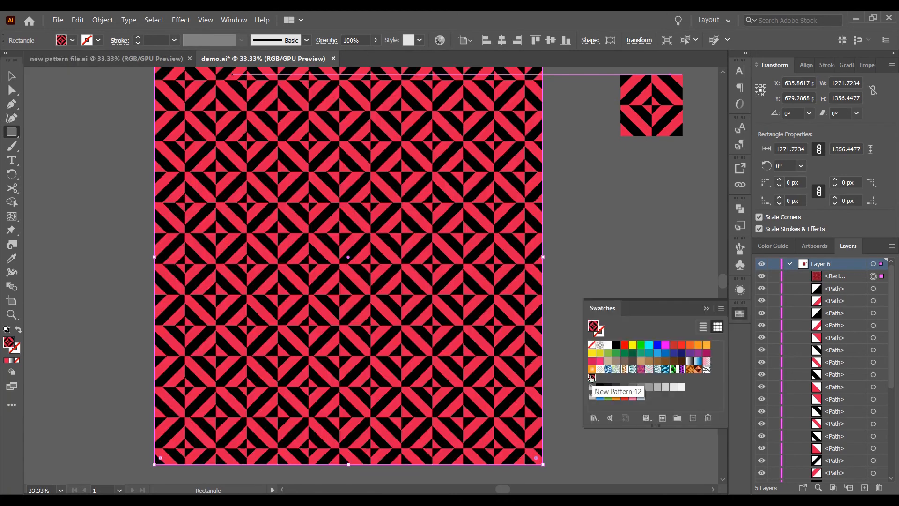
pyautogui.click(579, 236)
pyautogui.hotkey('ctrl', '-')
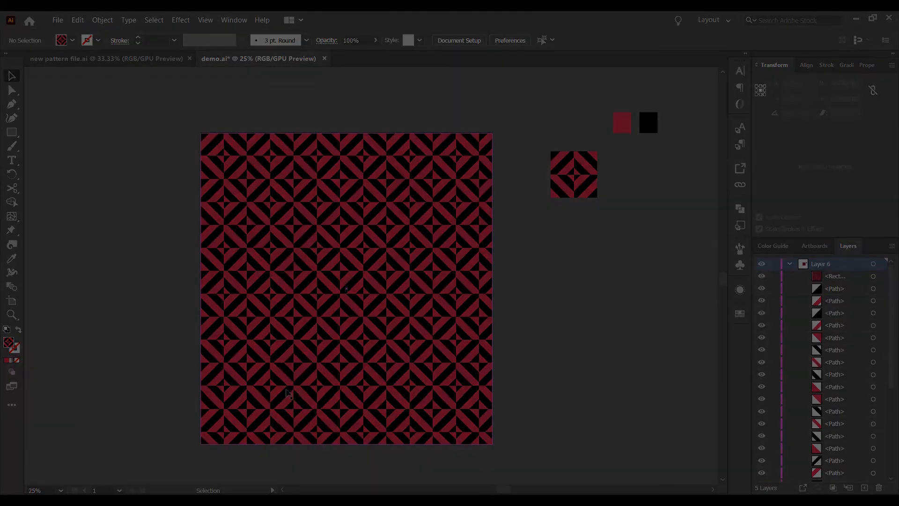